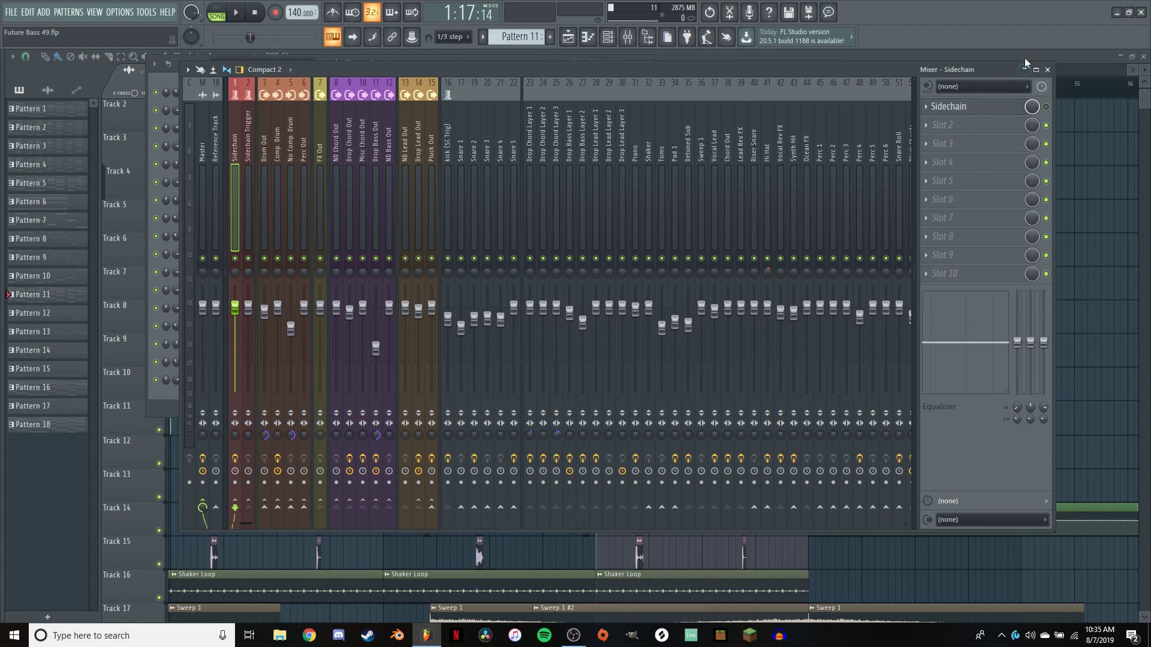
# Step: Play the looped drop section from bar 46 twice, viewing the mixer's Sidechain track between the playbacks
pyautogui.press('F9')
pyautogui.press('space')
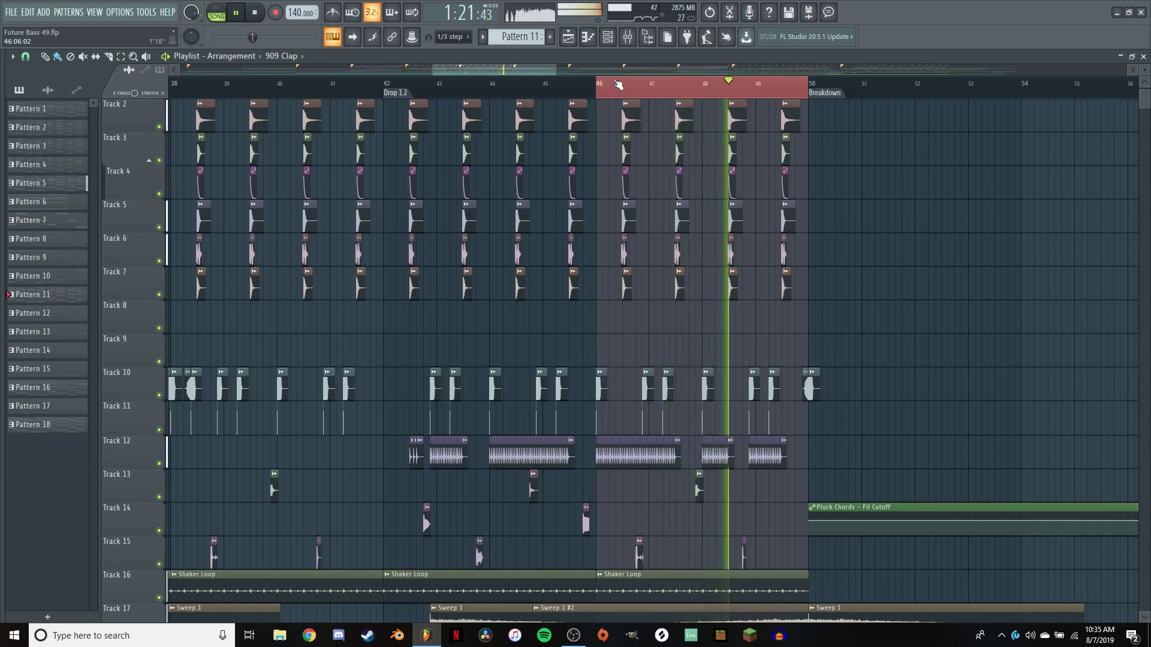
pyautogui.press('space')
pyautogui.click(633, 42)
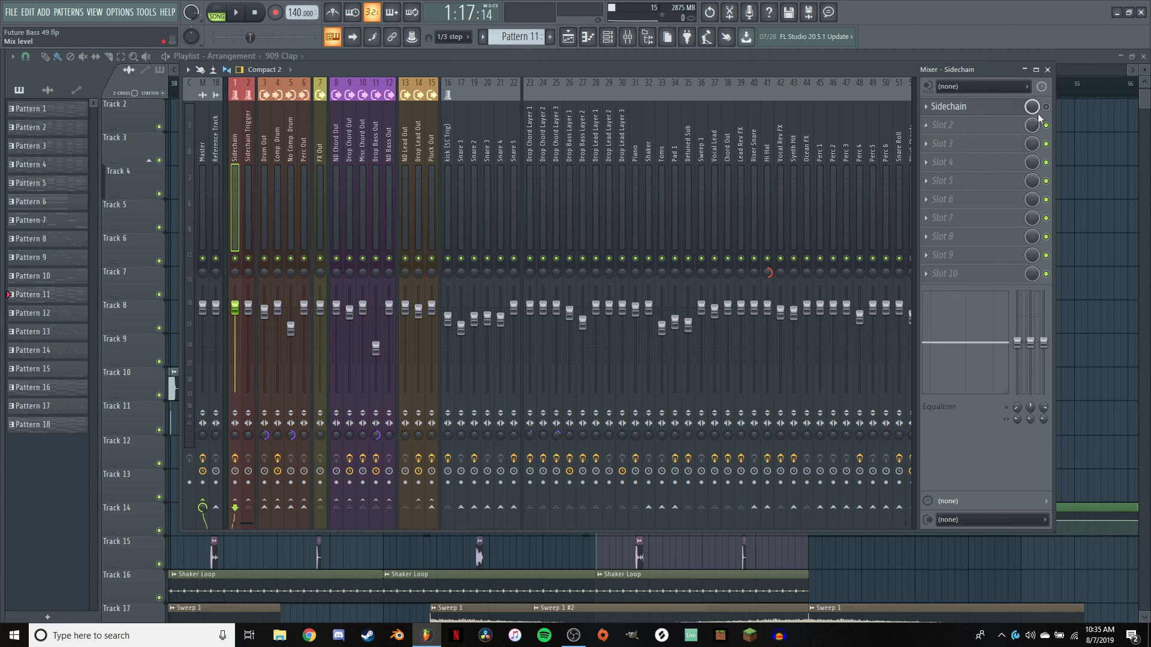
pyautogui.click(989, 58)
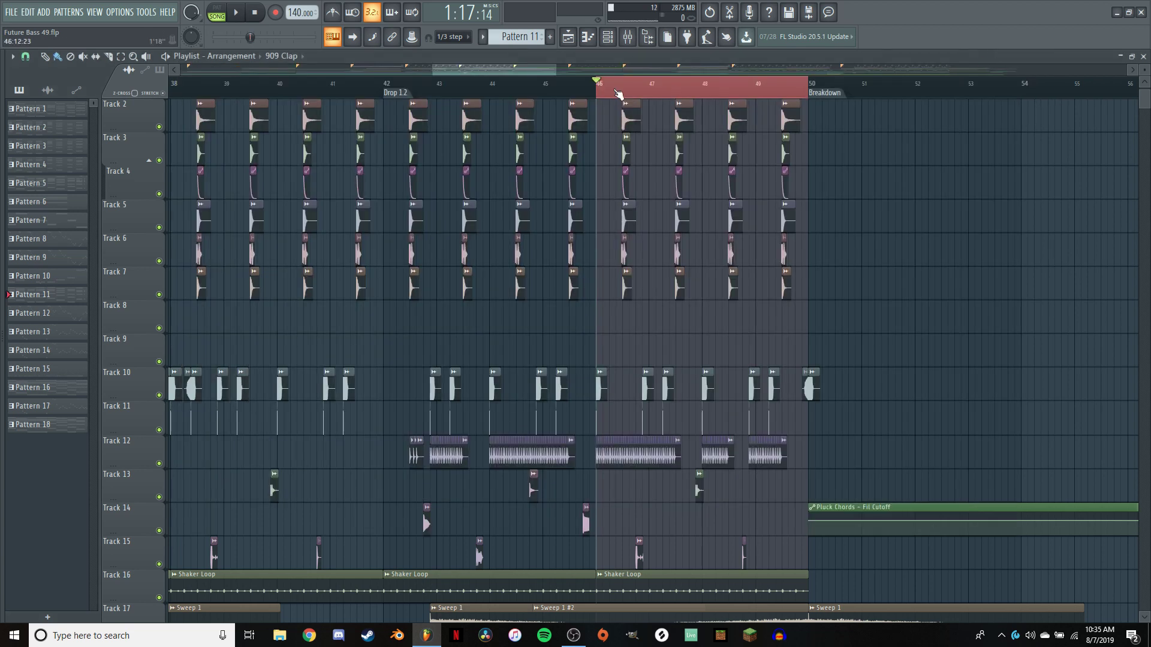
pyautogui.scroll(1, 621, 323)
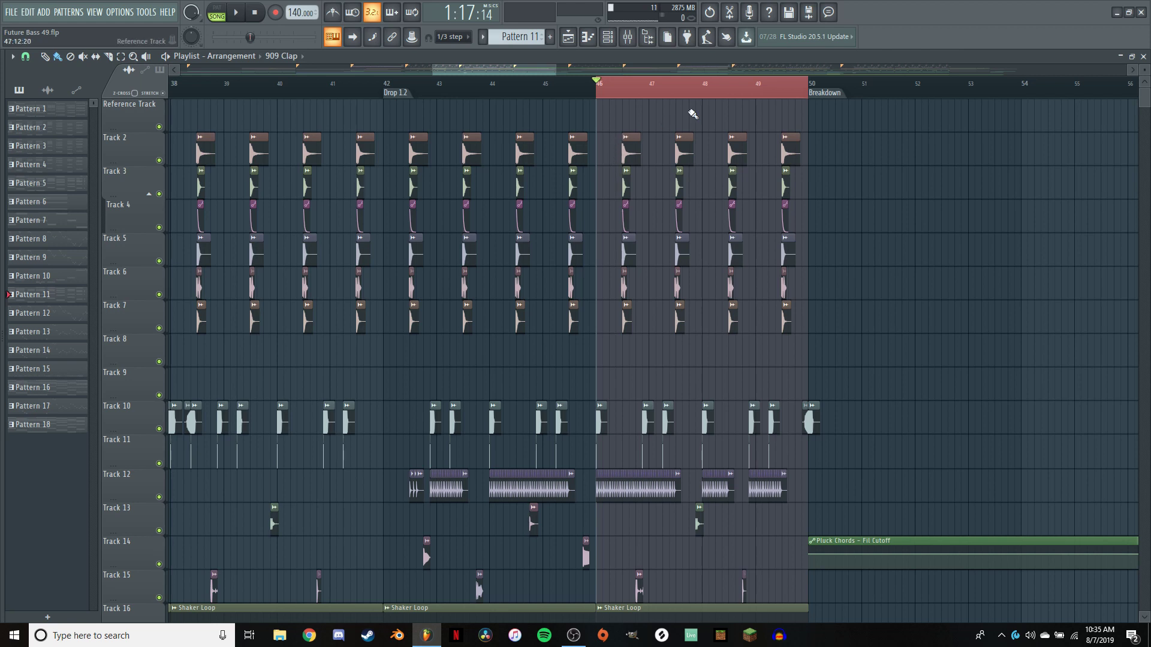
pyautogui.press('space')
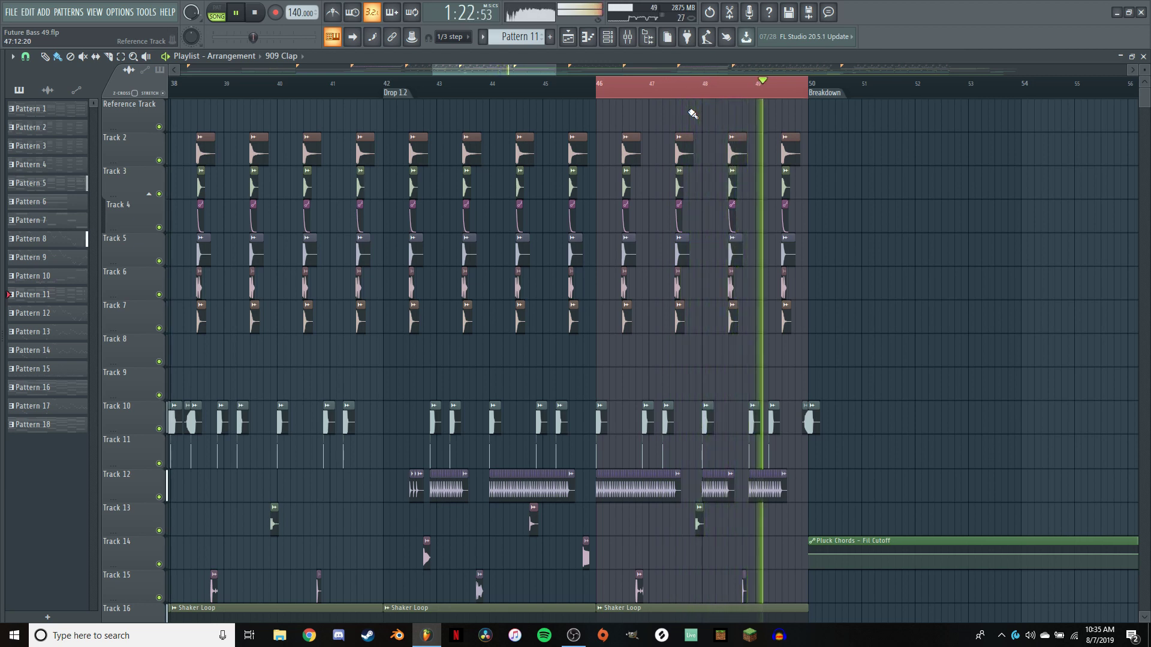
pyautogui.press('space')
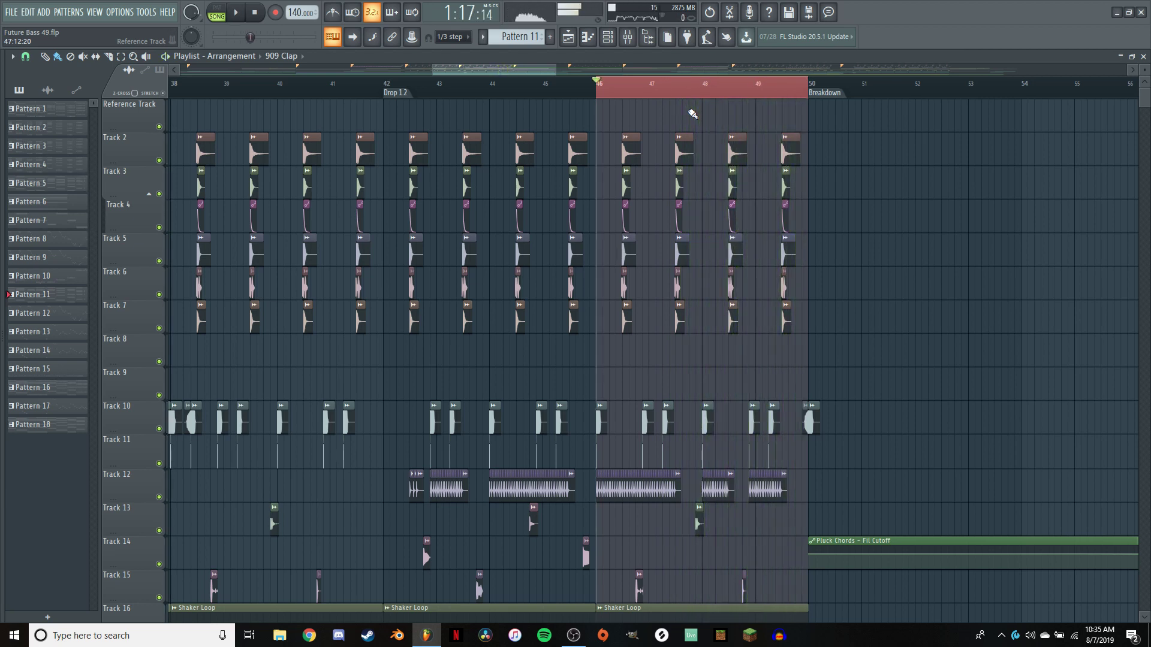
pyautogui.click(630, 37)
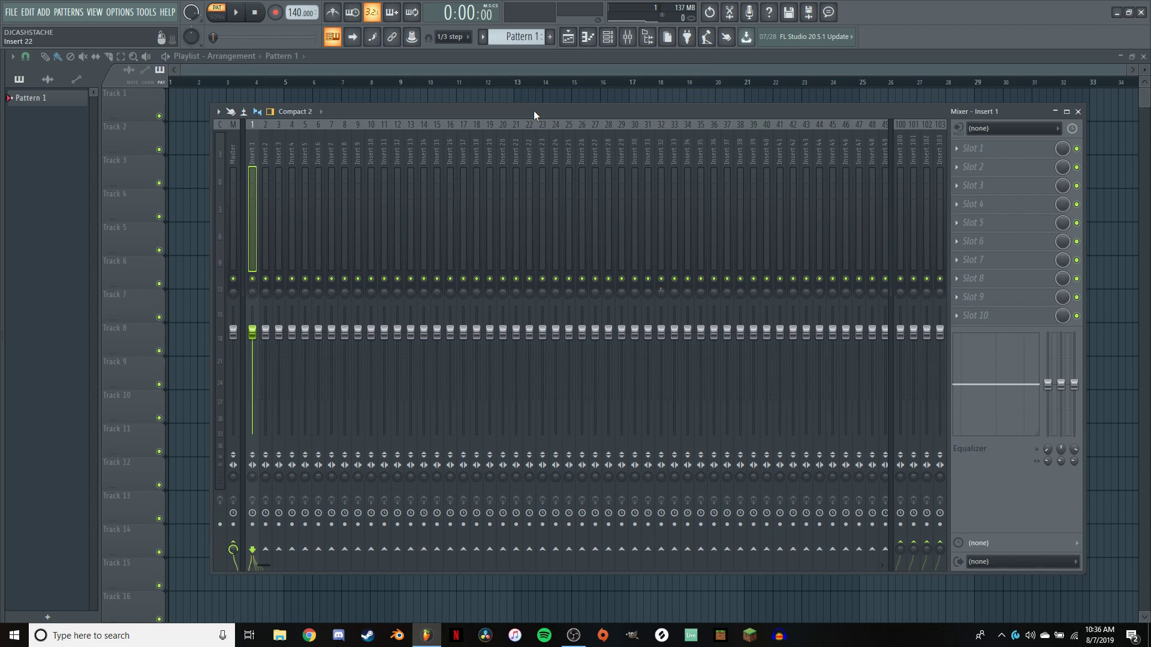
# Step: Replace the default Sampler channel with the Serum_x64 synth and move the channel rack clear for further work
pyautogui.click(607, 37)
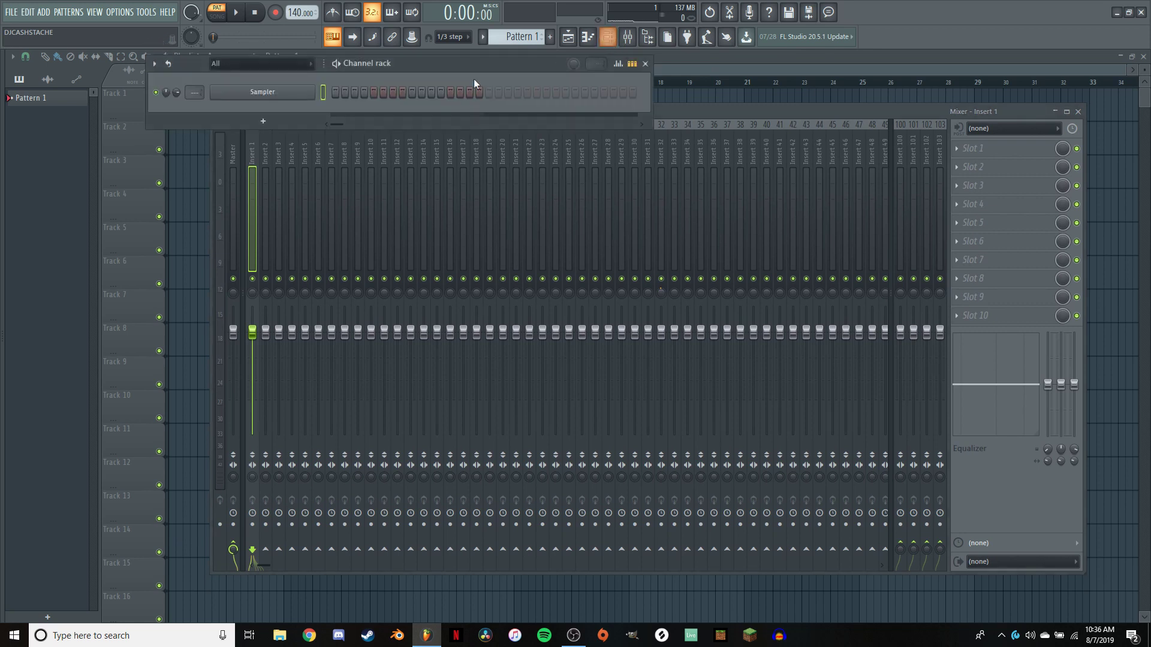
pyautogui.rightClick(289, 90)
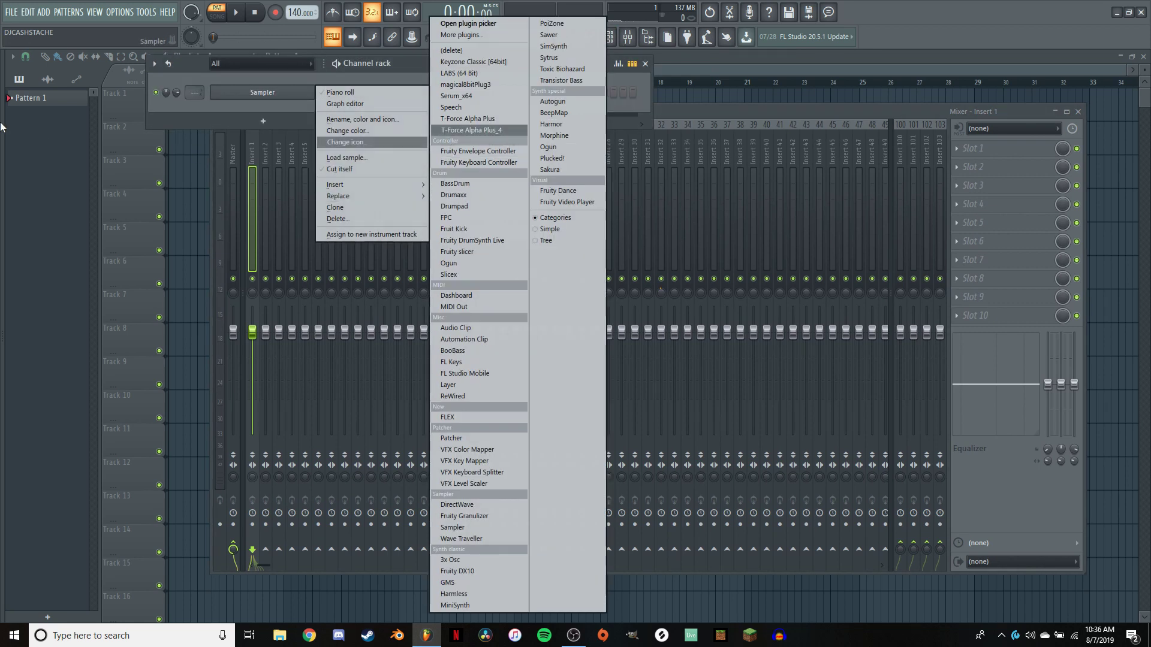
pyautogui.moveTo(395, 193)
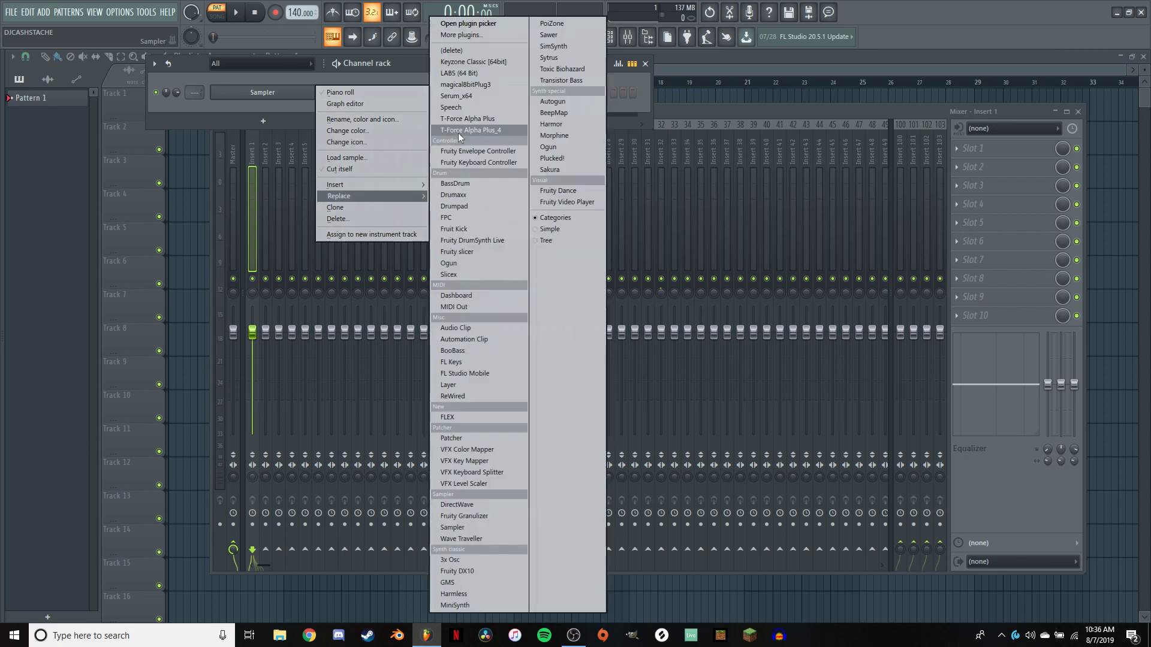
pyautogui.click(463, 97)
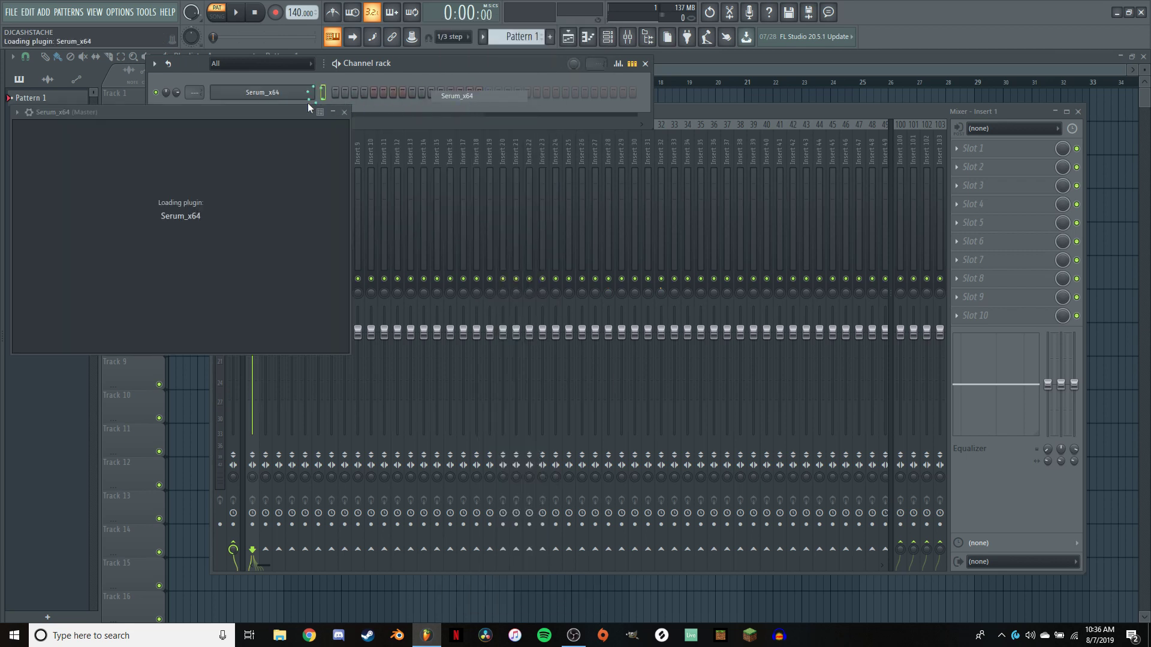
pyautogui.moveTo(297, 111); pyautogui.dragTo(610, 91)
# Step: Place a two-bar C5 note at bar 1 in the Serum_x64 channel's piano roll and play it briefly
pyautogui.rightClick(473, 113)
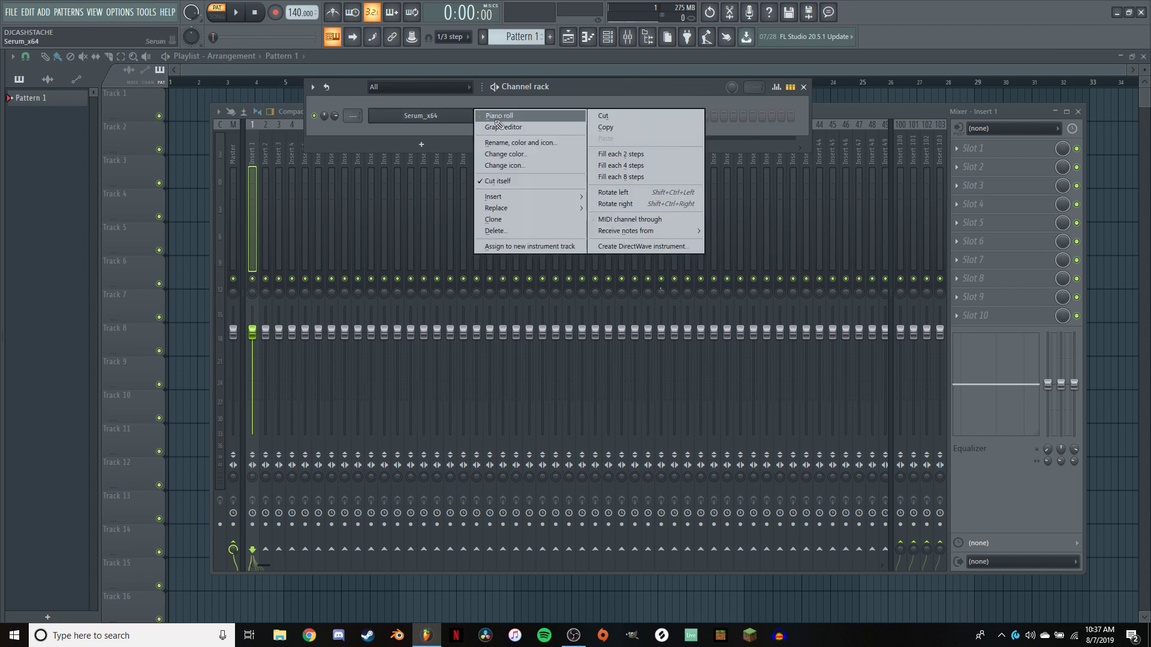
pyautogui.click(497, 117)
pyautogui.click(126, 223)
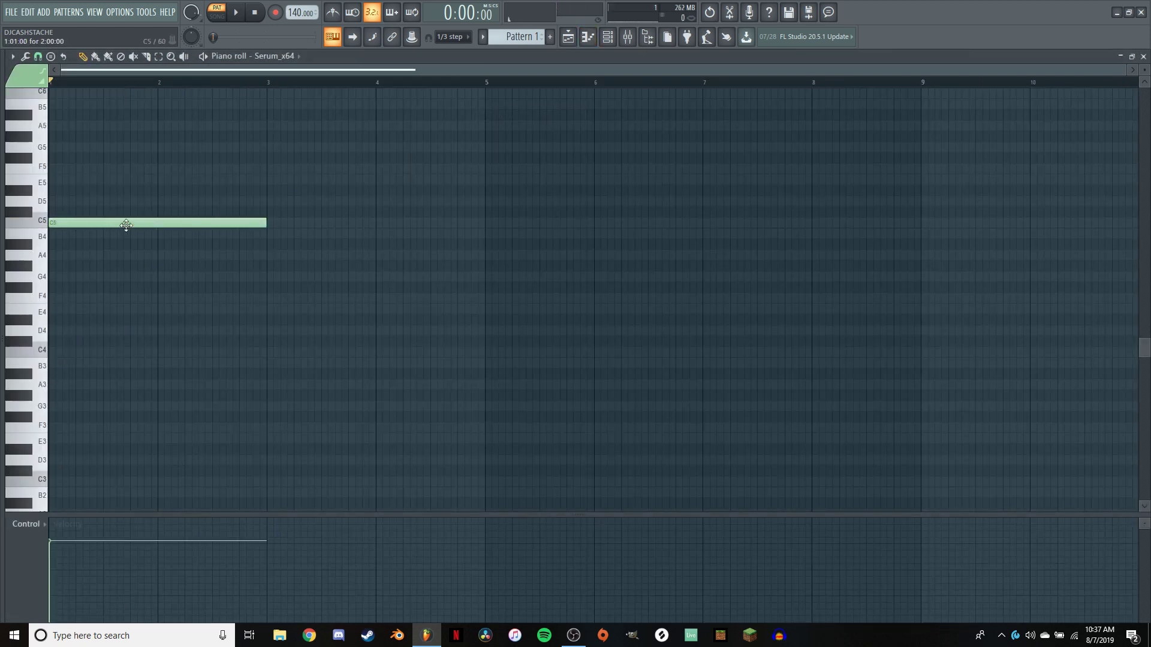
pyautogui.press('space')
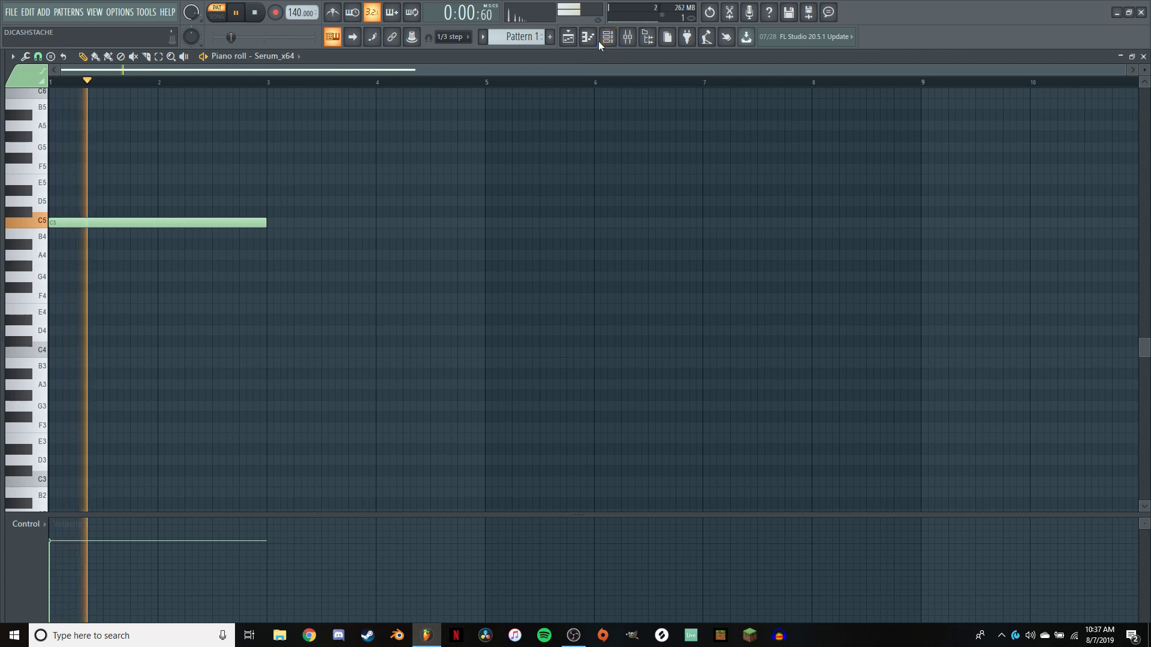
pyautogui.press('space')
# Step: Add the FP_Clipped kick sample as a new channel with a hit on the first step, and audition the pattern
pyautogui.click(600, 39)
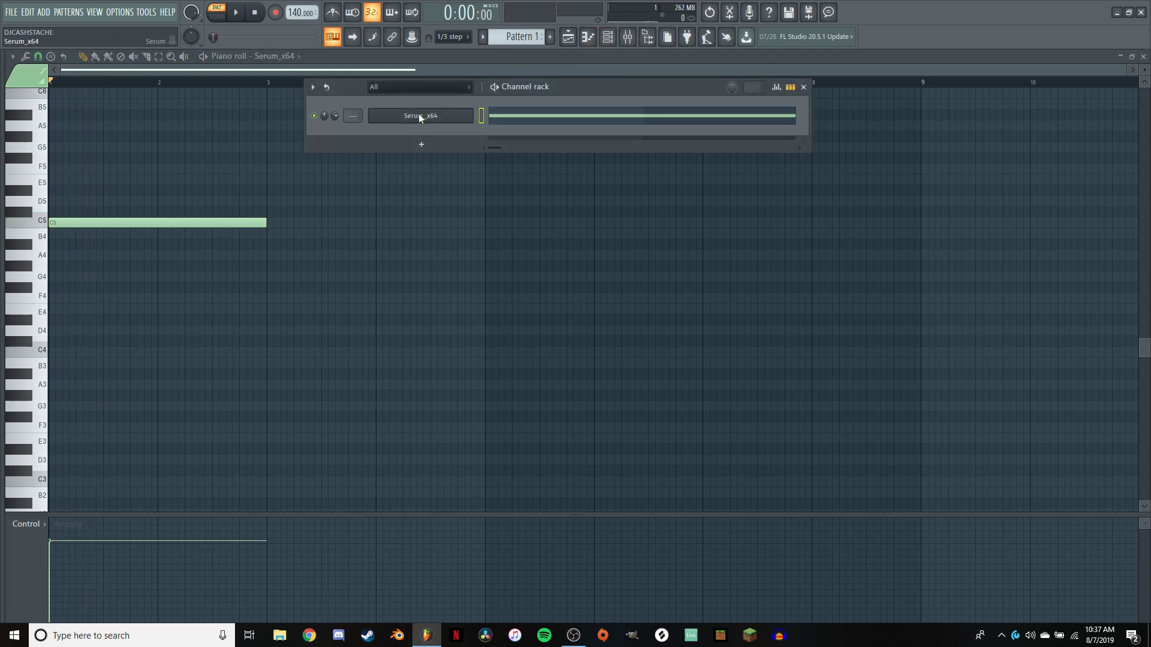
pyautogui.rightClick(420, 117)
pyautogui.press('space')
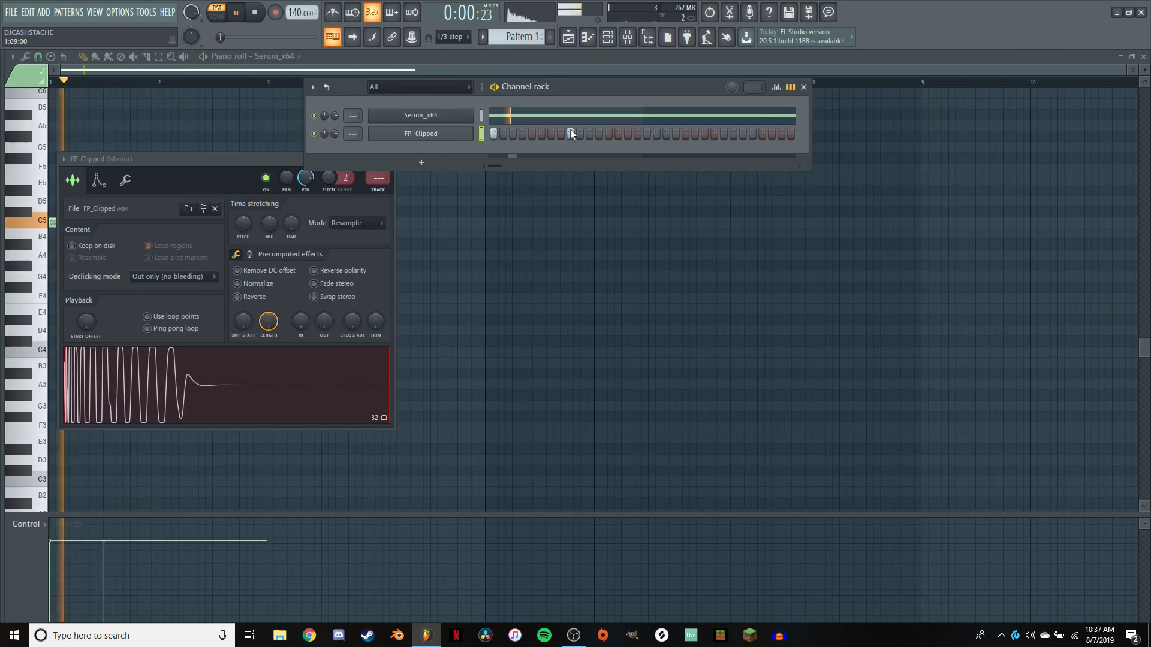
pyautogui.press('space')
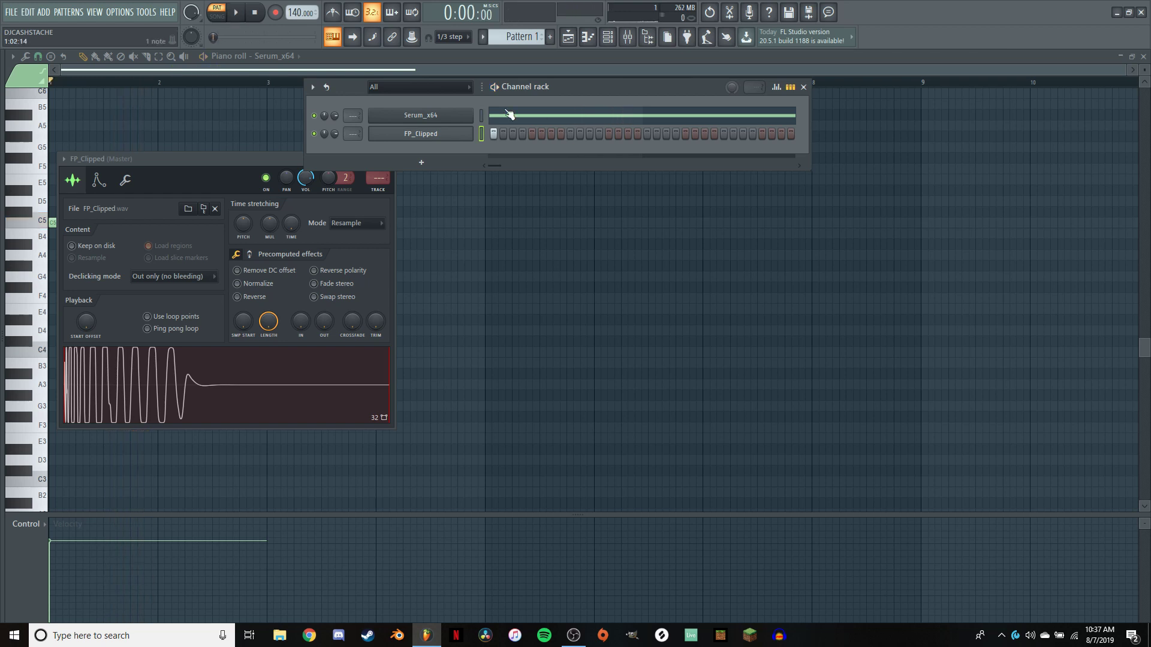
pyautogui.click(390, 159)
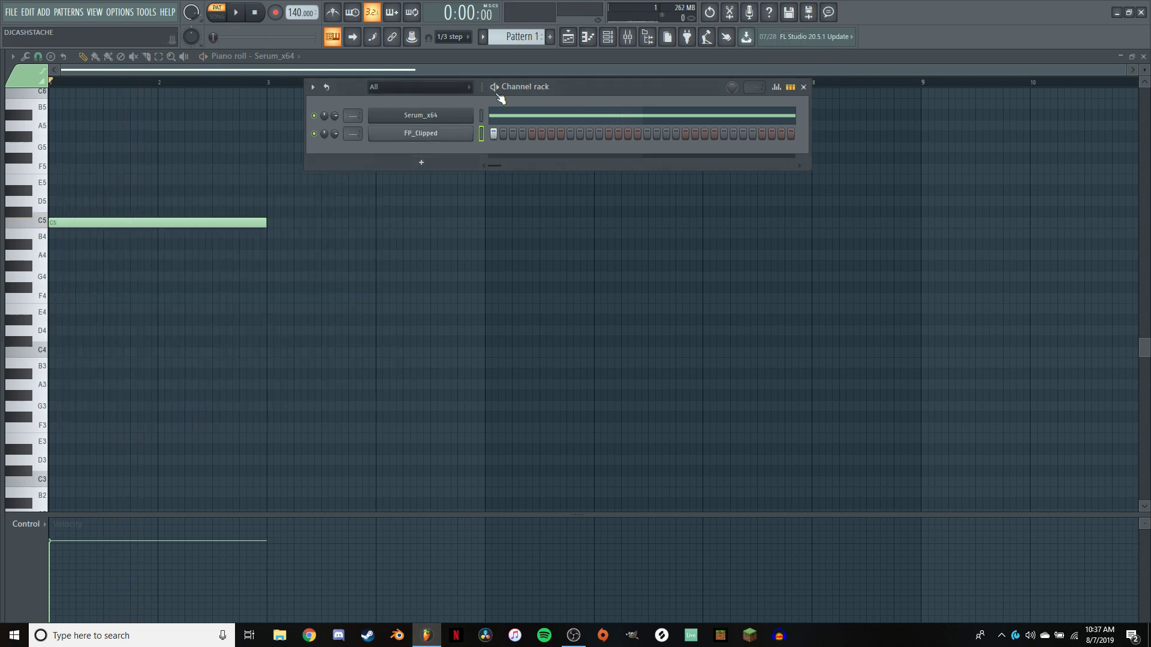
# Step: Rename mixer track Insert 1 as "Sidechain"
pyautogui.press('F9')
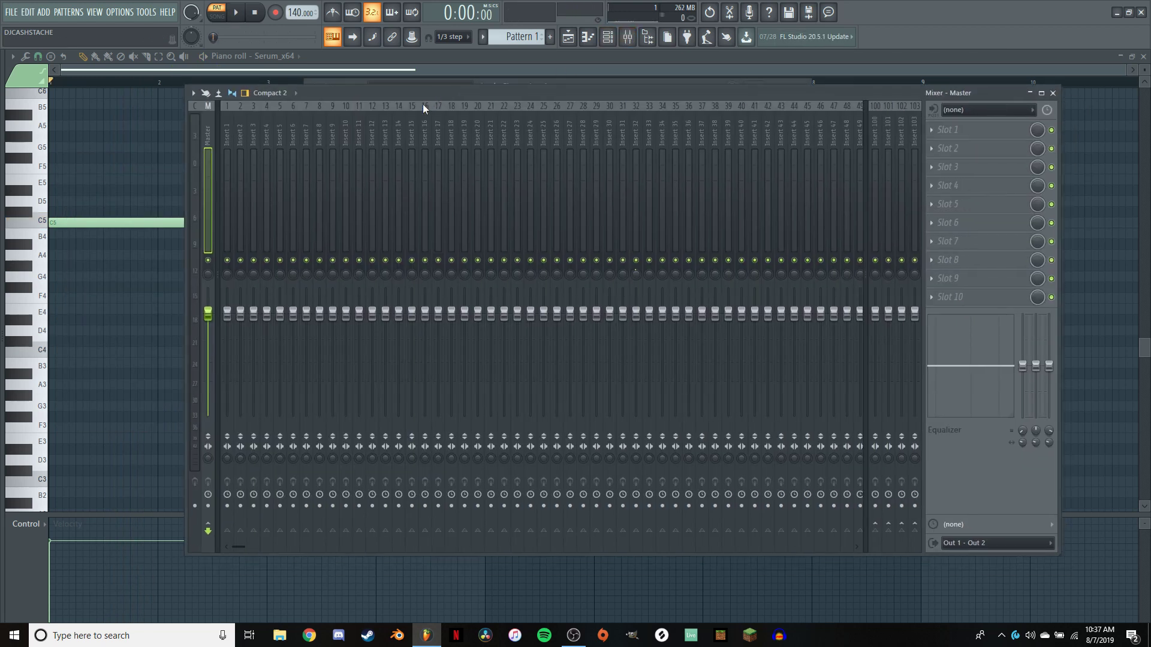
pyautogui.rightClick(228, 148)
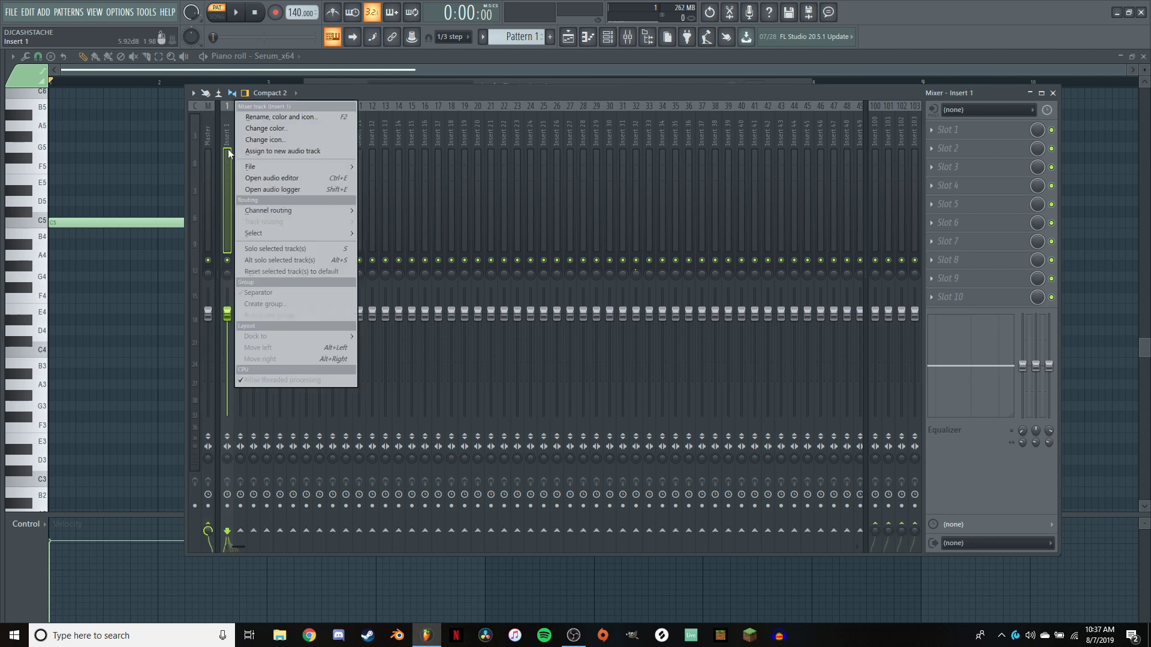
pyautogui.click(275, 117)
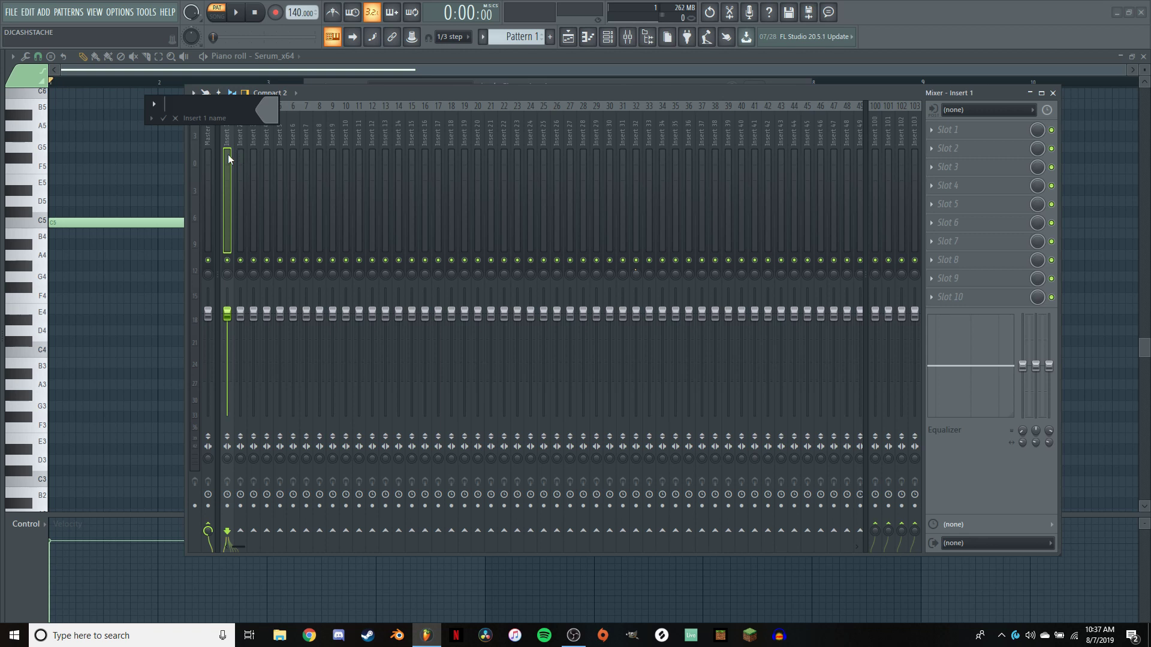
pyautogui.write('Sidechain')
pyautogui.press('Return')
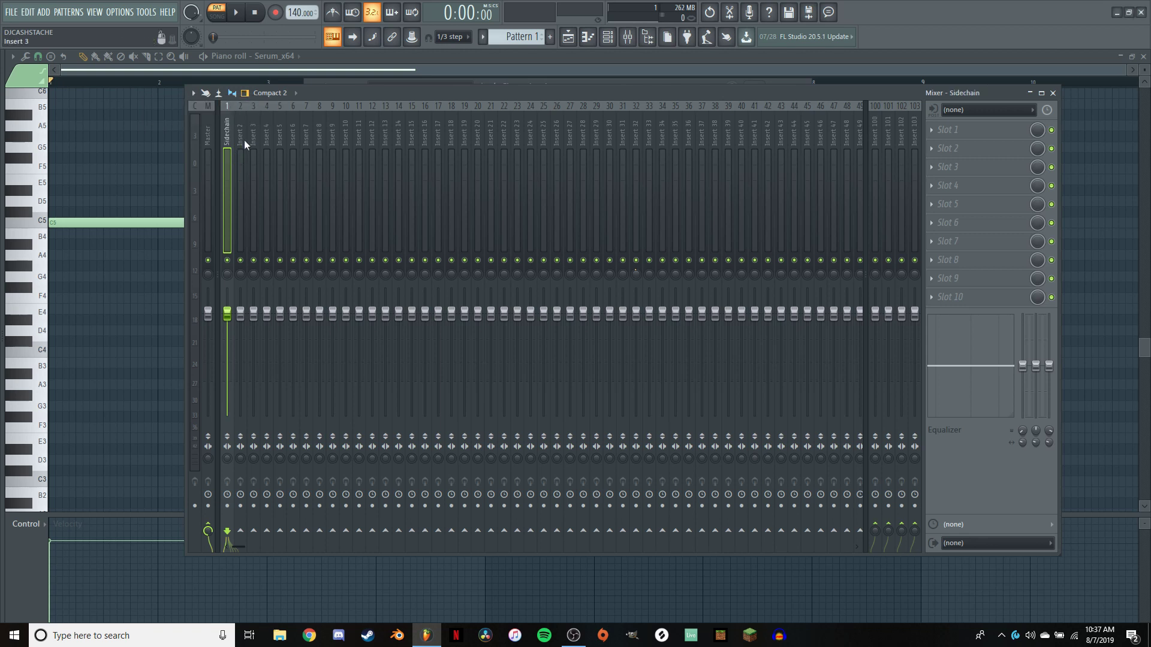
# Step: Rename mixer track Insert 2 as "Sidechain Trigger" and add a separator before Insert 3
pyautogui.rightClick(242, 139)
pyautogui.click(254, 118)
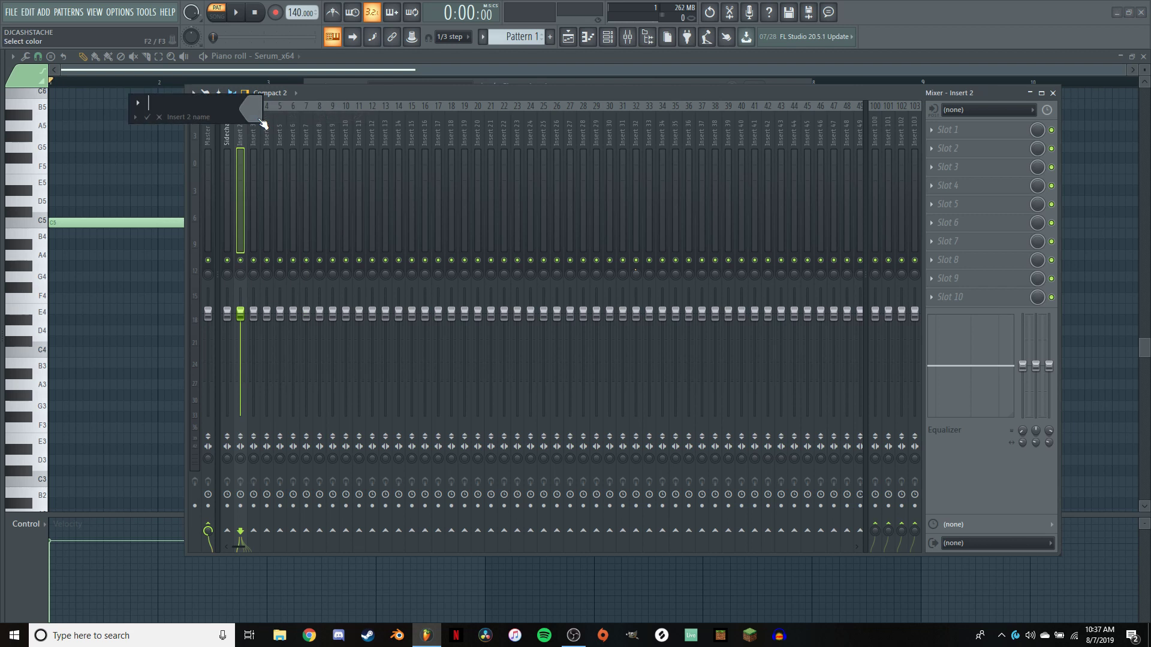
pyautogui.write('Sidechain Trigeger')
pyautogui.press('Return')
pyautogui.rightClick(251, 234)
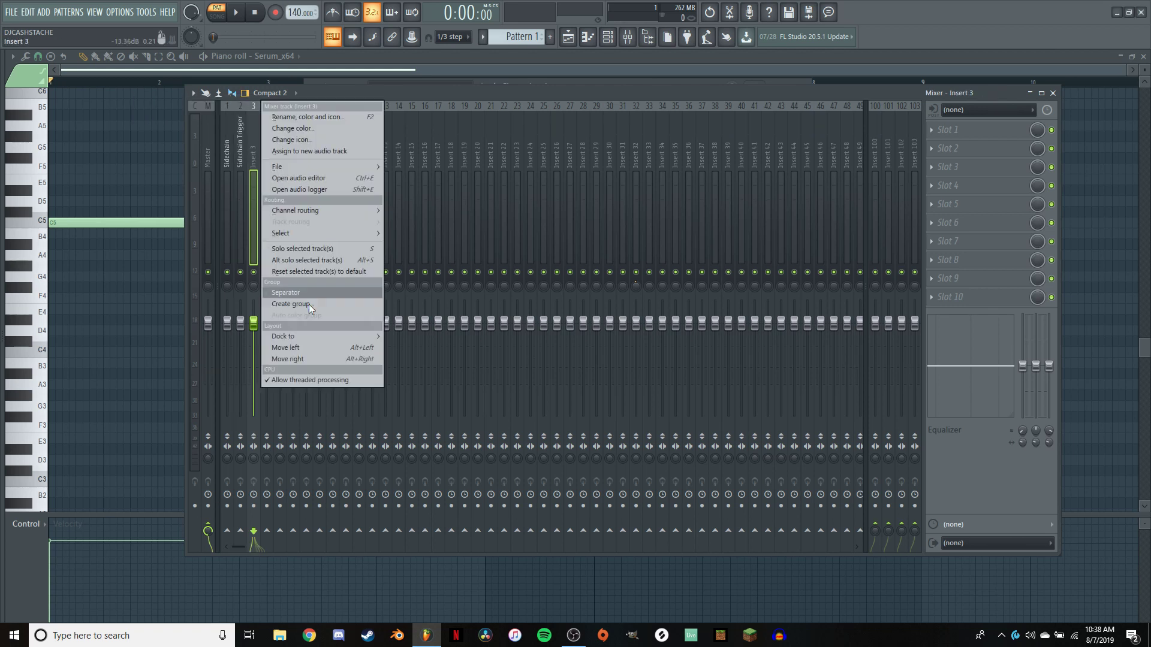
pyautogui.click(300, 293)
# Step: Assign FP_Clipped to mixer track 3 and Serum_x64 to track 4, and rename Insert 3 as "Kick (SC Trig)"
pyautogui.moveTo(438, 93); pyautogui.dragTo(405, 167)
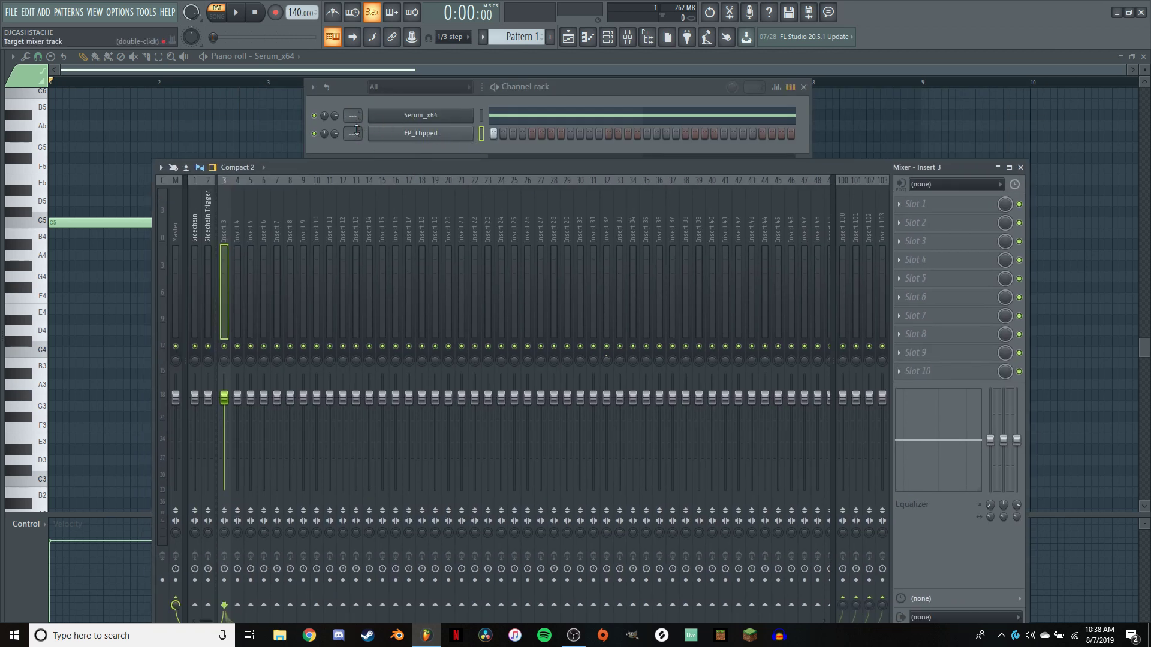
pyautogui.moveTo(354, 115); pyautogui.dragTo(358, 106)
pyautogui.rightClick(231, 229)
pyautogui.click(251, 188)
pyautogui.write('Kick')
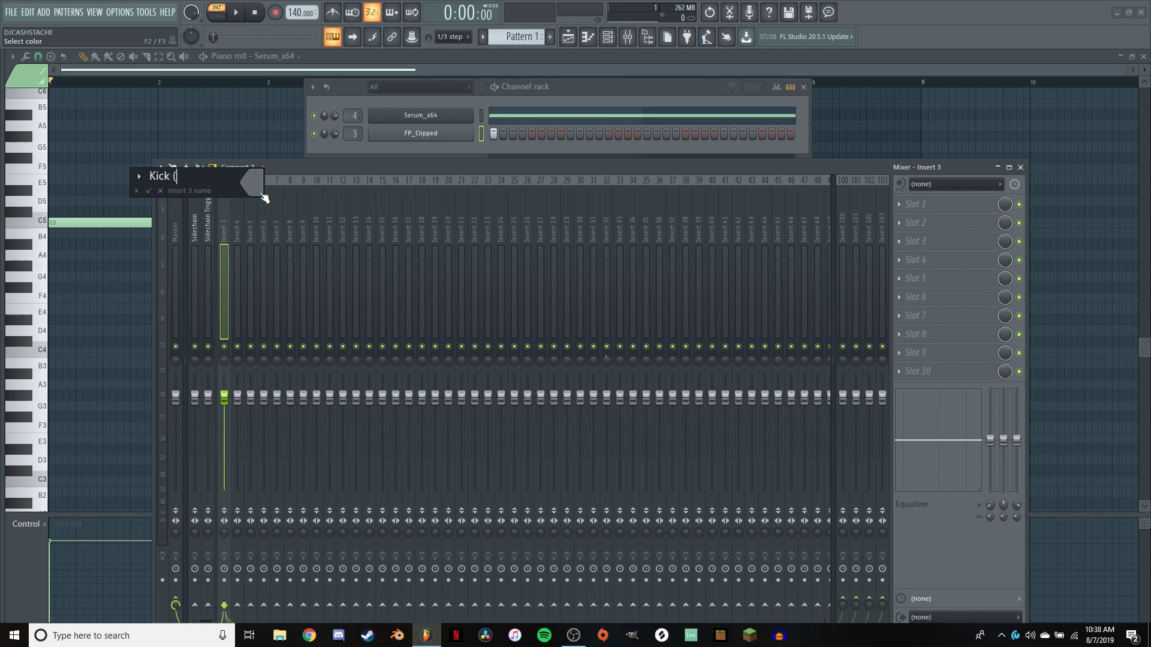
pyautogui.write(' (SC Trig)')
pyautogui.press('Return')
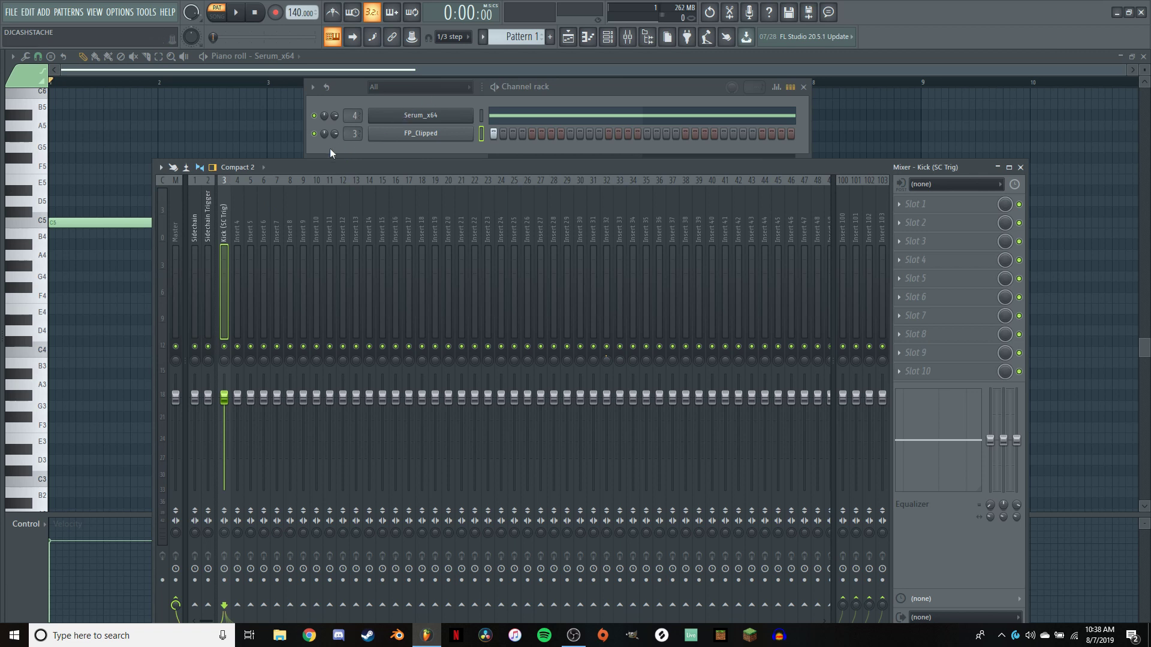
# Step: Rename mixer track Insert 4 as "Sub"
pyautogui.rightClick(255, 230)
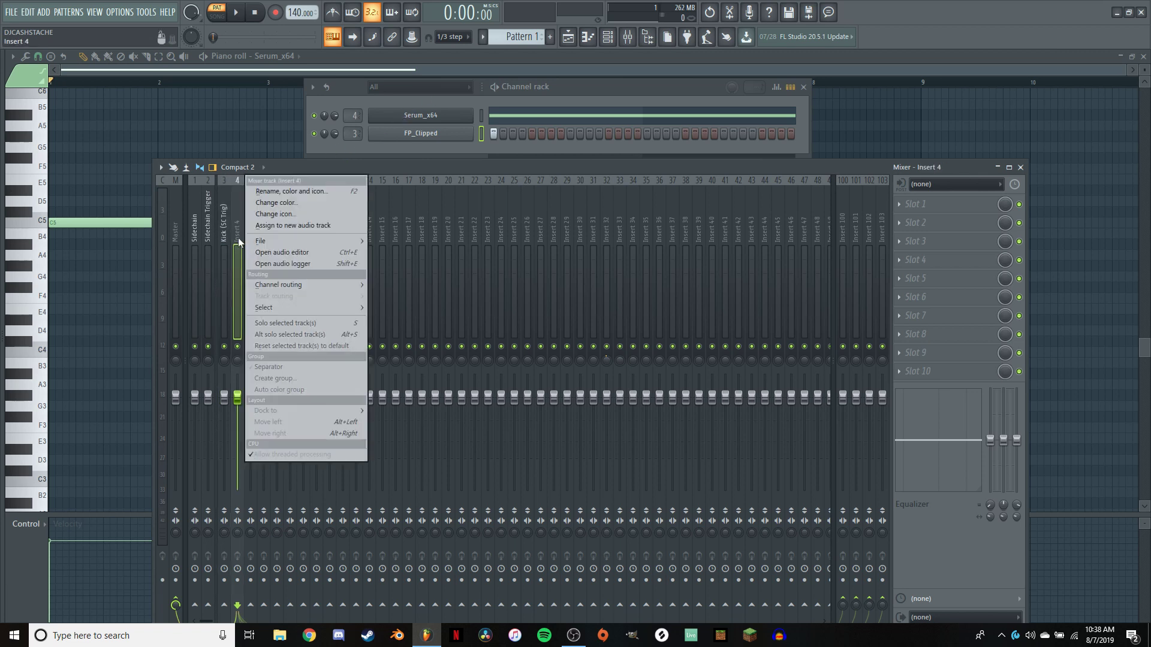
pyautogui.click(277, 196)
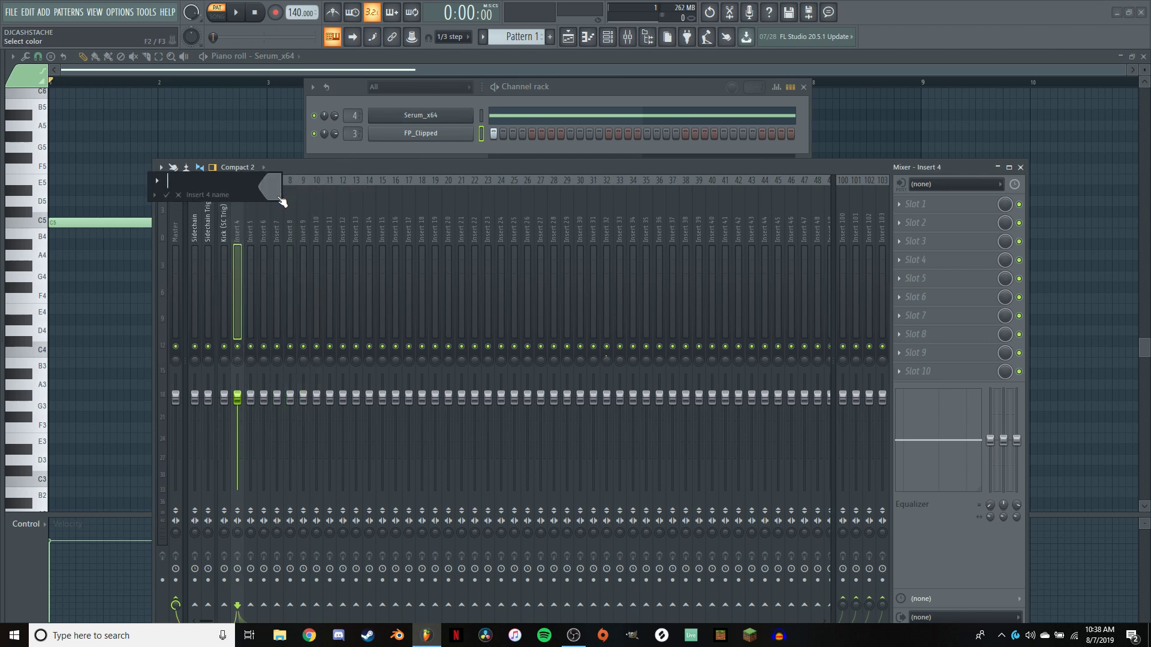
pyautogui.write('BSub')
pyautogui.press('Return')
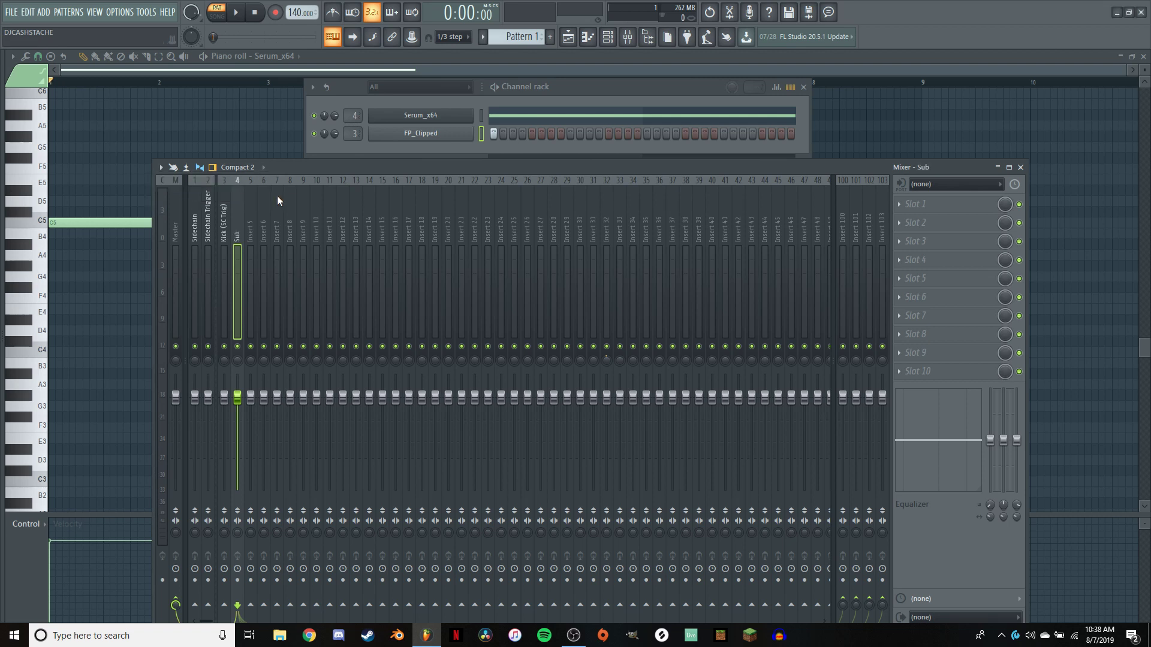
# Step: Route the Kick (SC Trig) mixer track to Sidechain Trigger instead of directly to the Master
pyautogui.click(220, 244)
pyautogui.moveTo(281, 167); pyautogui.dragTo(255, 88)
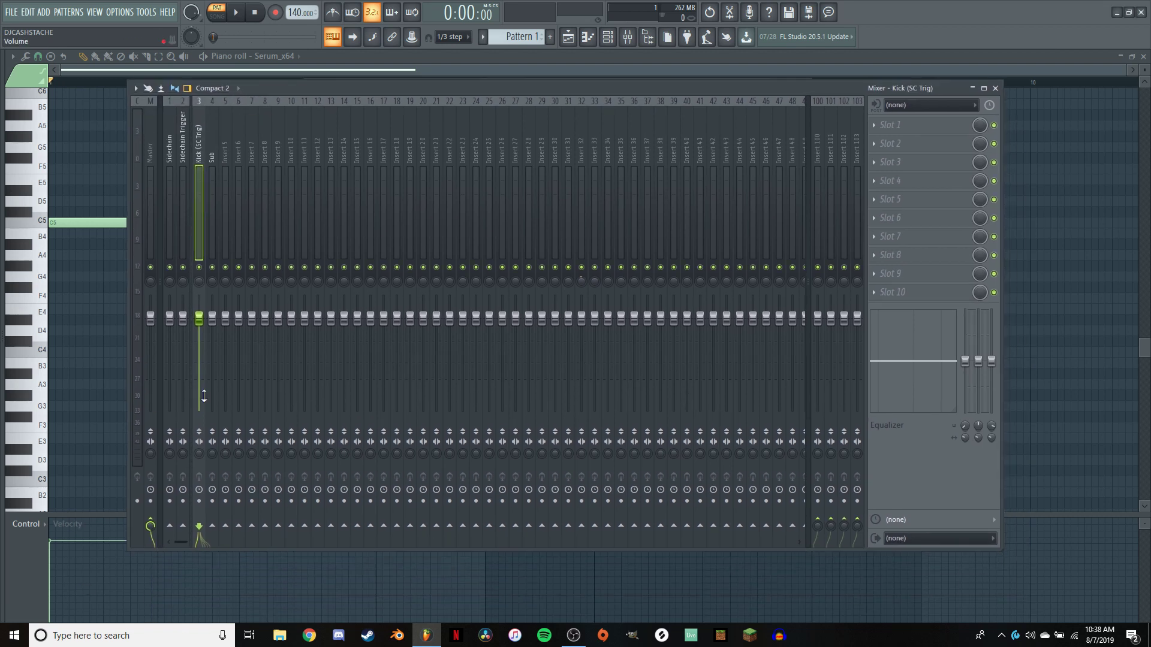
pyautogui.click(151, 523)
pyautogui.click(182, 525)
# Step: Route the Sub mixer track to the Sidechain track instead of directly to the Master
pyautogui.click(211, 172)
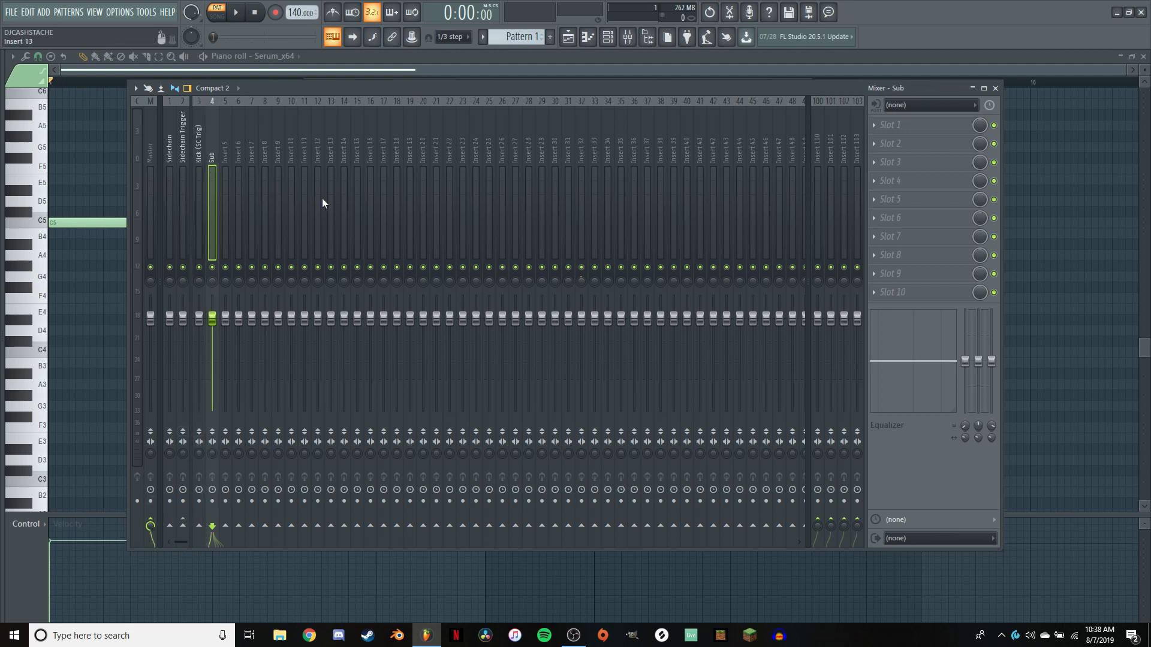
pyautogui.click(150, 526)
pyautogui.click(169, 526)
# Step: Create a sidechain send from the Sidechain Trigger track to the Sidechain track, using the "Sidechain to this track" option
pyautogui.click(183, 170)
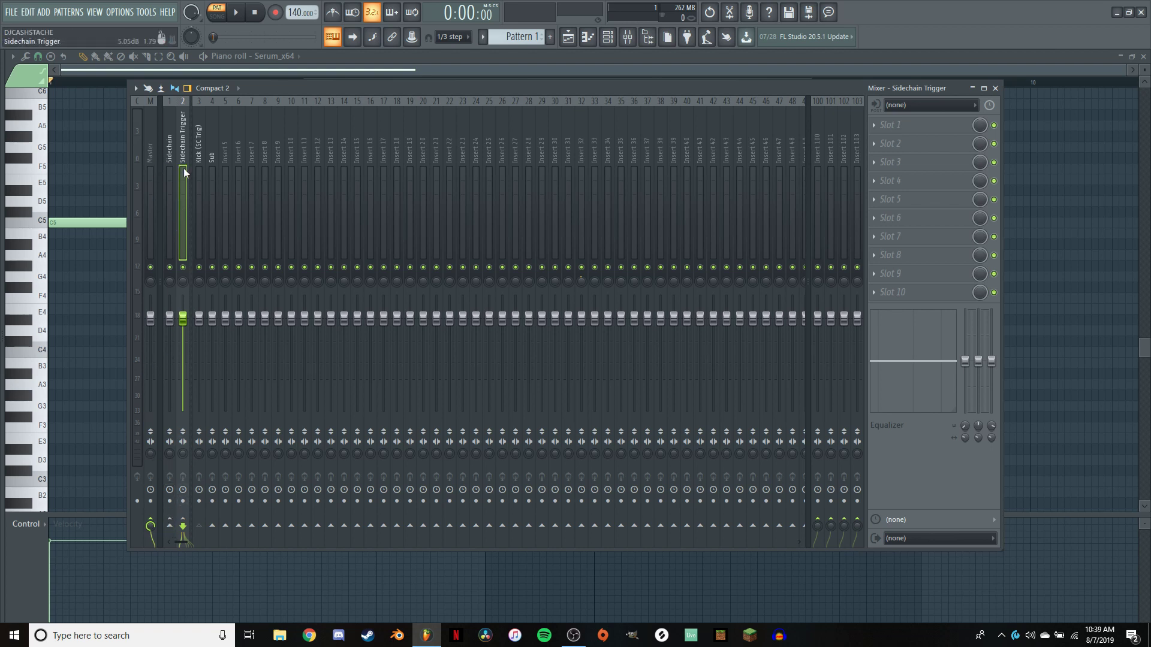
pyautogui.rightClick(173, 528)
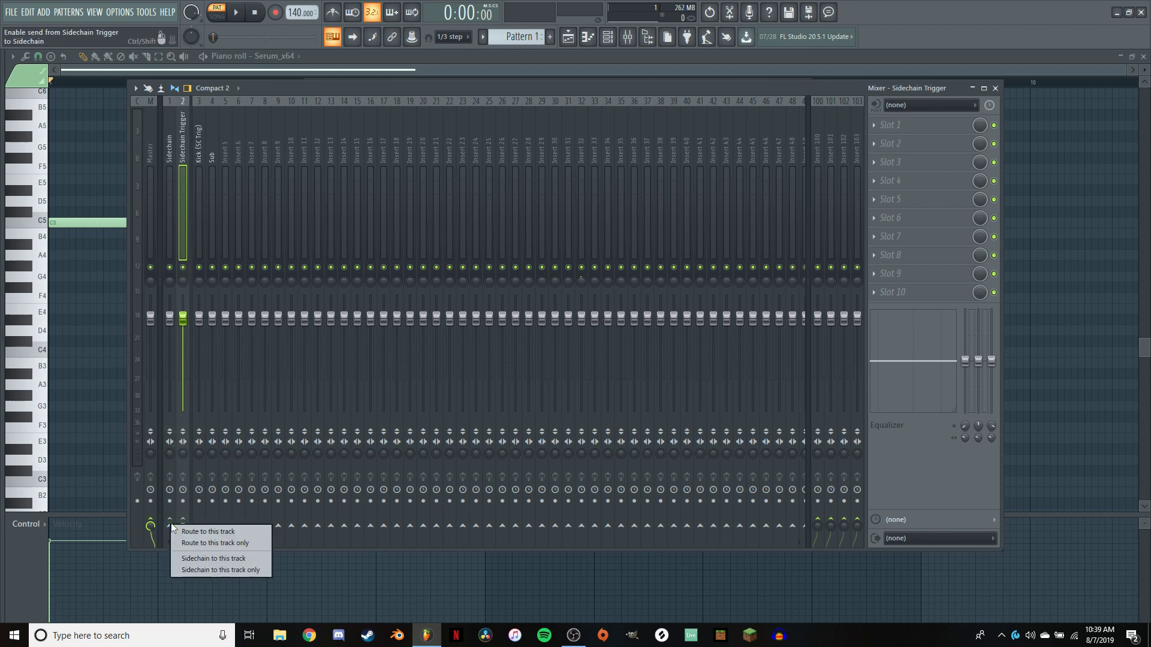
pyautogui.click(202, 566)
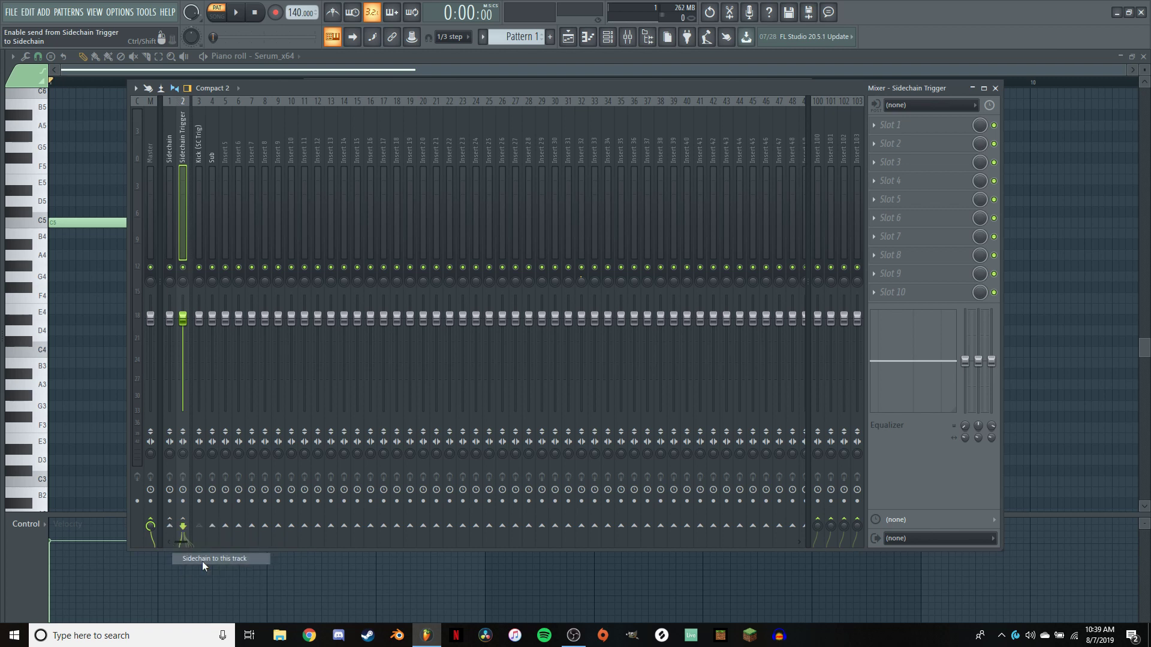
# Step: Load Fruity Limiter into effect slot 1 of the Sidechain mixer track
pyautogui.click(167, 197)
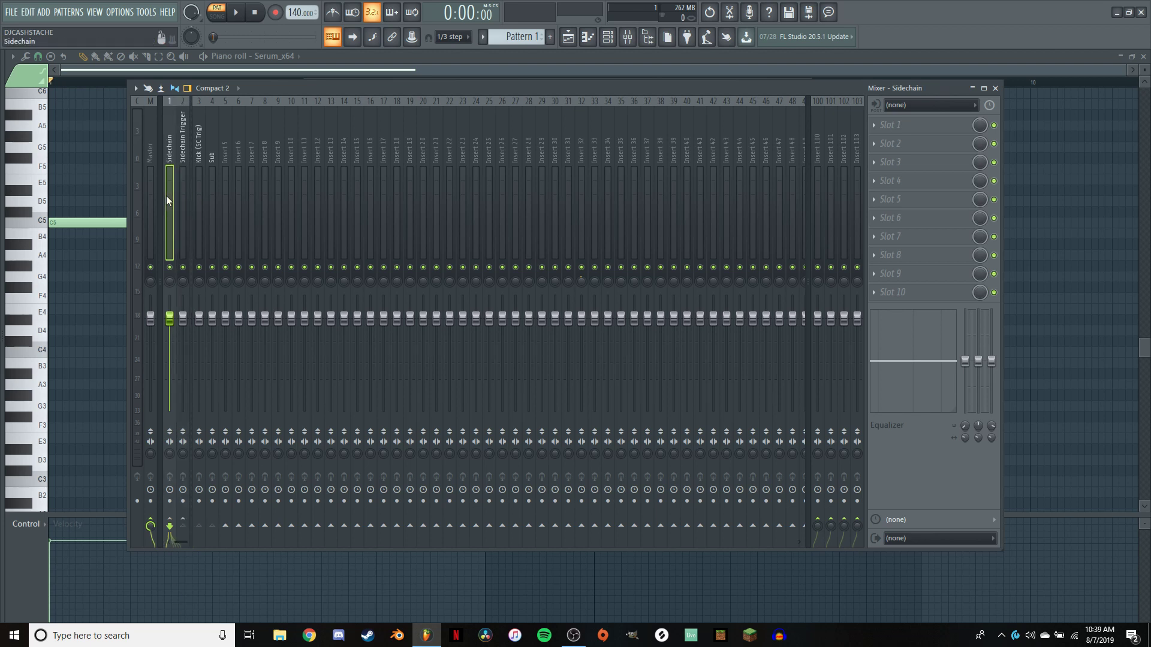
pyautogui.click(935, 134)
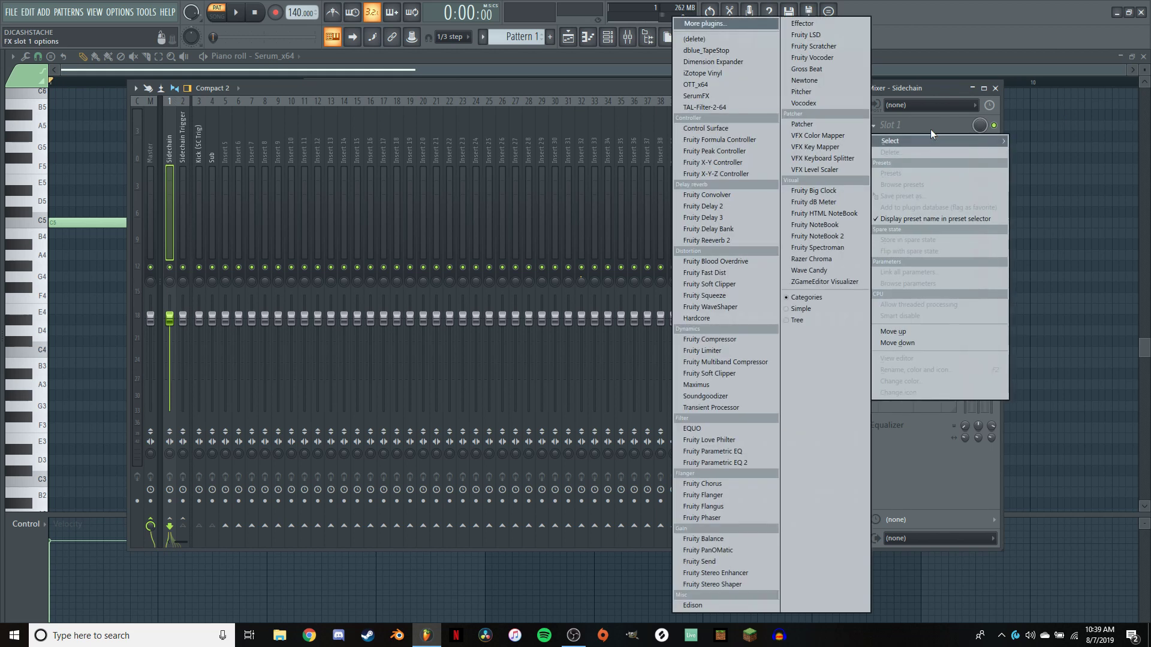
pyautogui.click(728, 353)
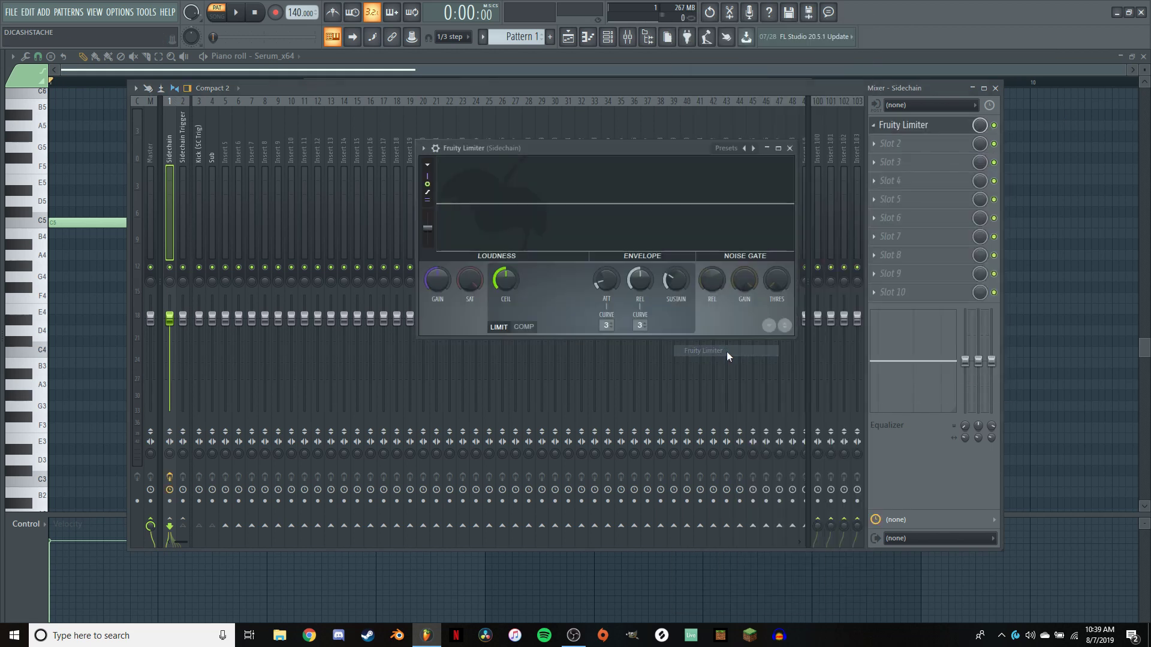
# Step: Set Fruity Limiter to compressor mode and choose Sidechain Trigger as its sidechain input
pyautogui.click(524, 327)
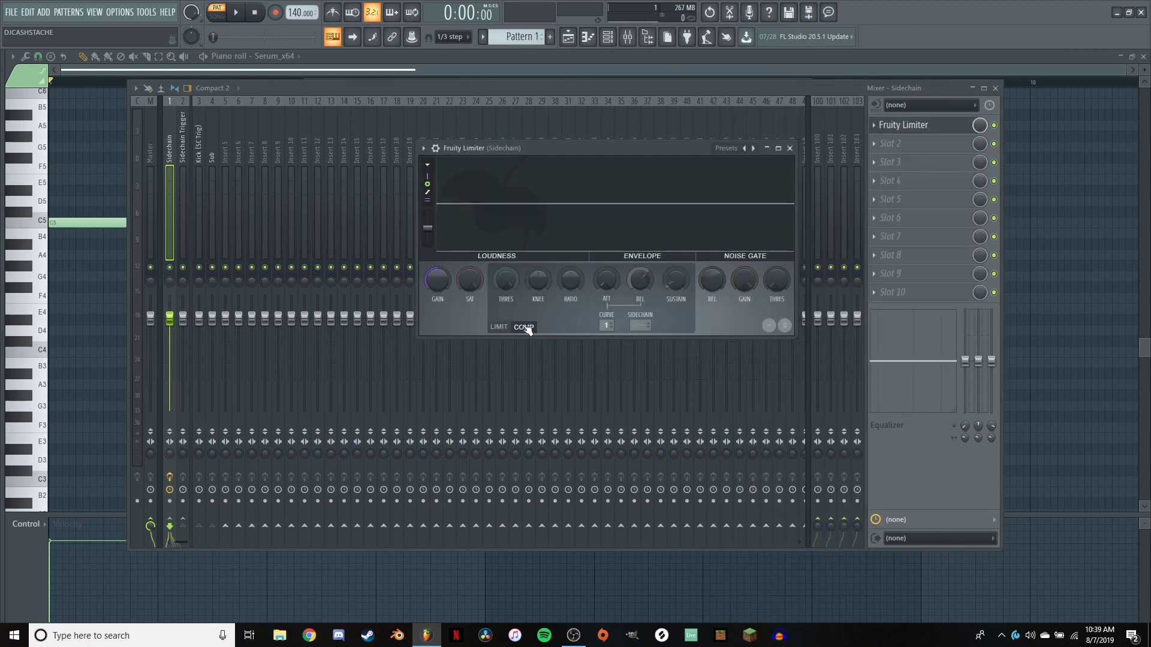
pyautogui.click(642, 326)
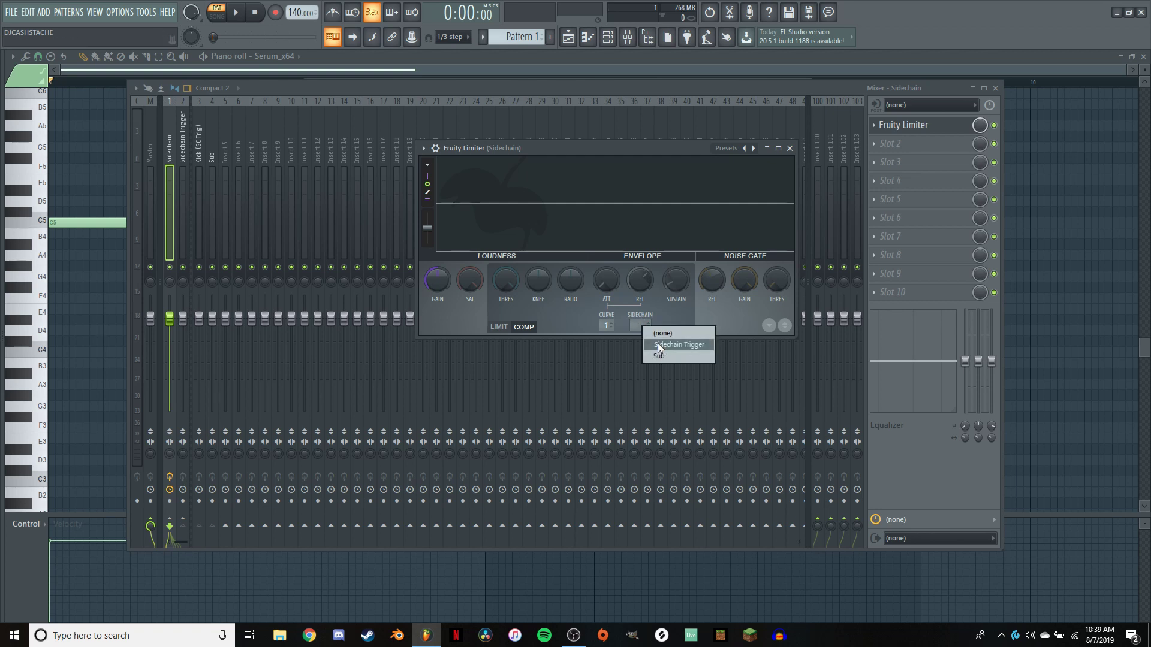
pyautogui.click(657, 344)
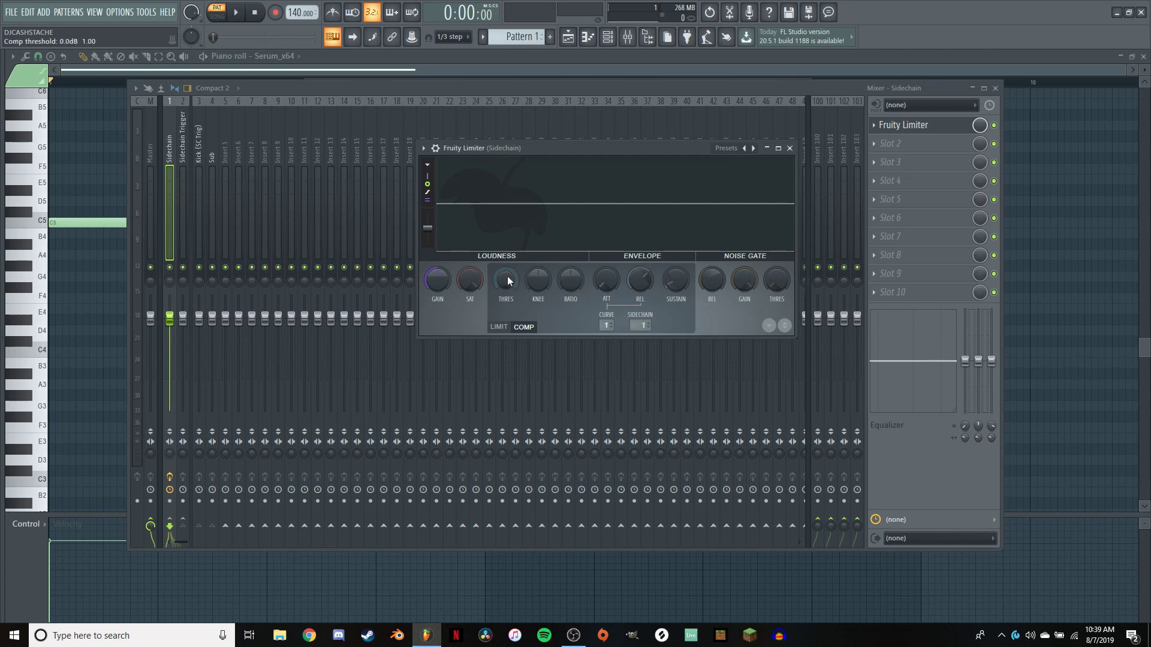
# Step: Shape the compressor's ducking with a much lower threshold, a higher ratio and a longer release
pyautogui.moveTo(505, 278); pyautogui.dragTo(505, 366)
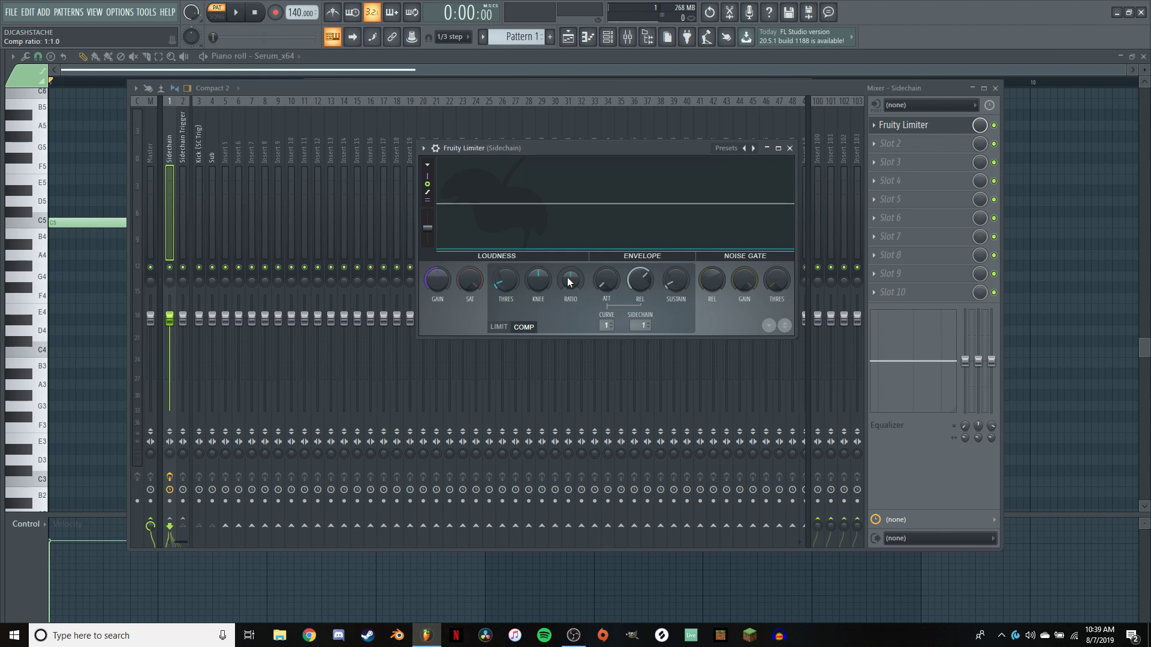
pyautogui.moveTo(567, 277); pyautogui.dragTo(567, 252)
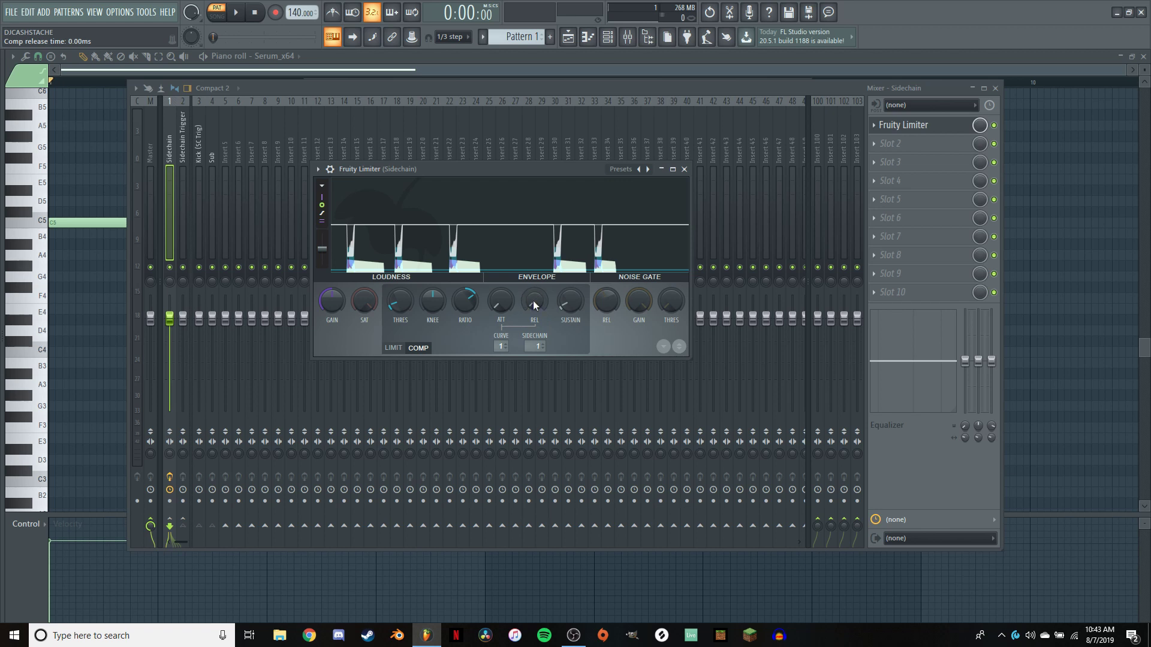
pyautogui.moveTo(534, 301); pyautogui.dragTo(534, 294)
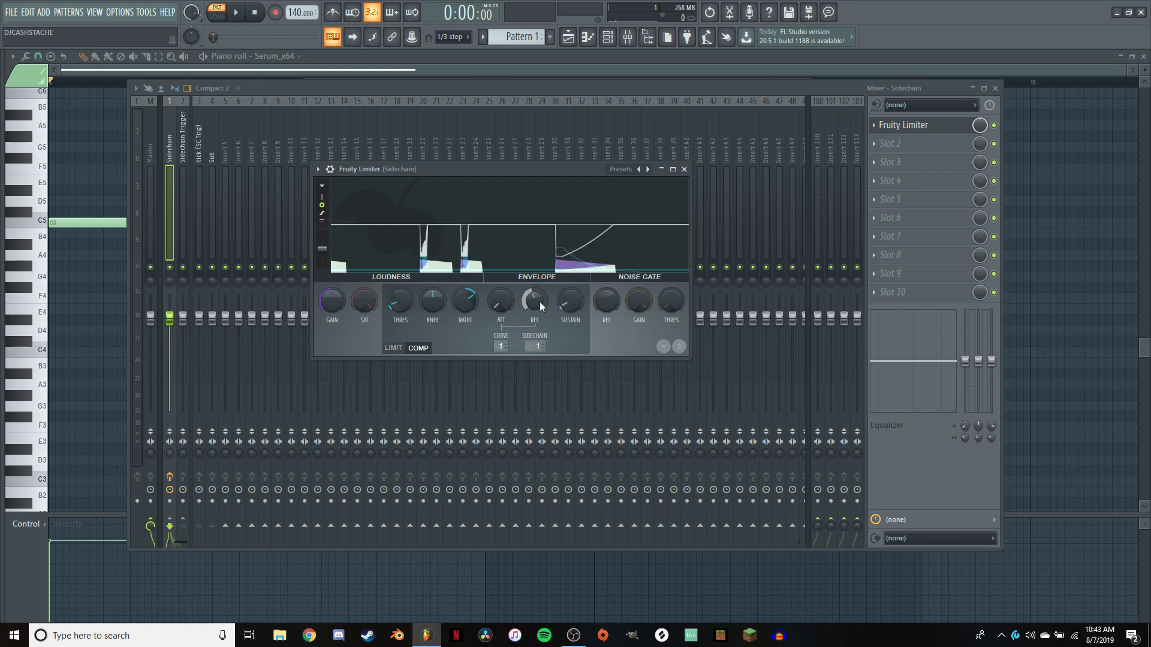